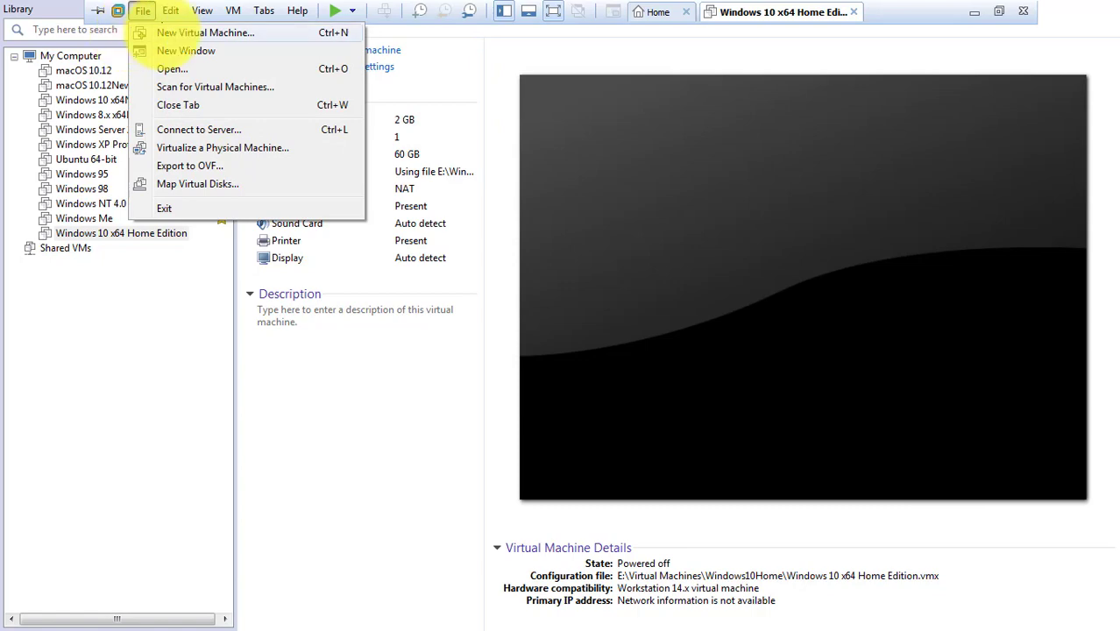
Step: Create a Typical CentOS 7 64-bit VM from the CentOS ISO with a 20 GB split disk and power it on
{"action": "left_click", "coordinate": [163, 32]}
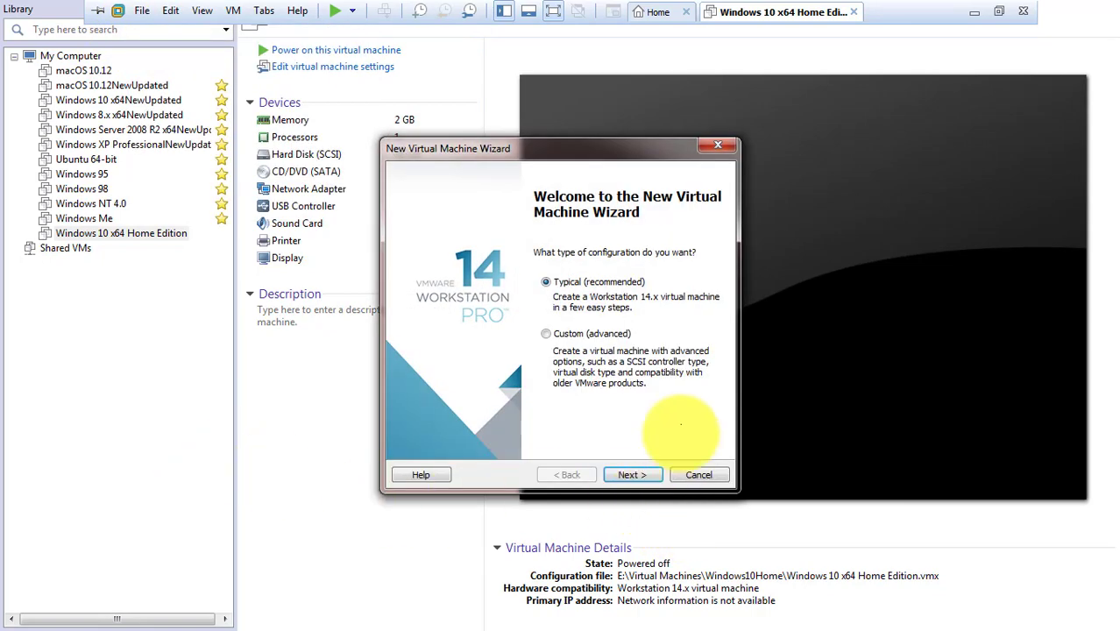
{"action": "left_click", "coordinate": [632, 474]}
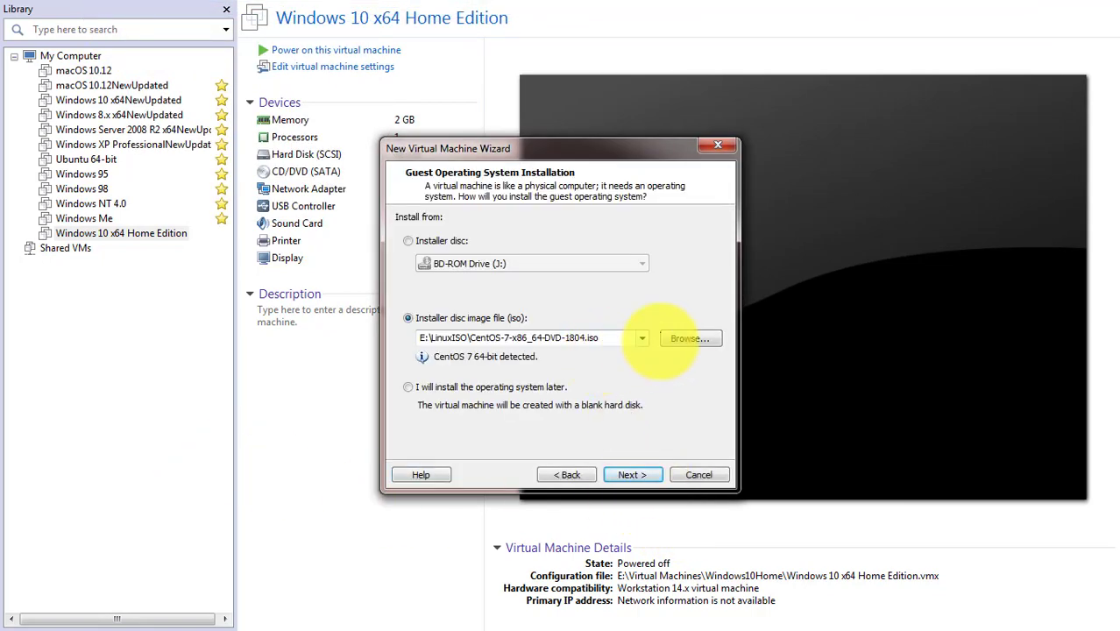
{"action": "left_click", "coordinate": [685, 338]}
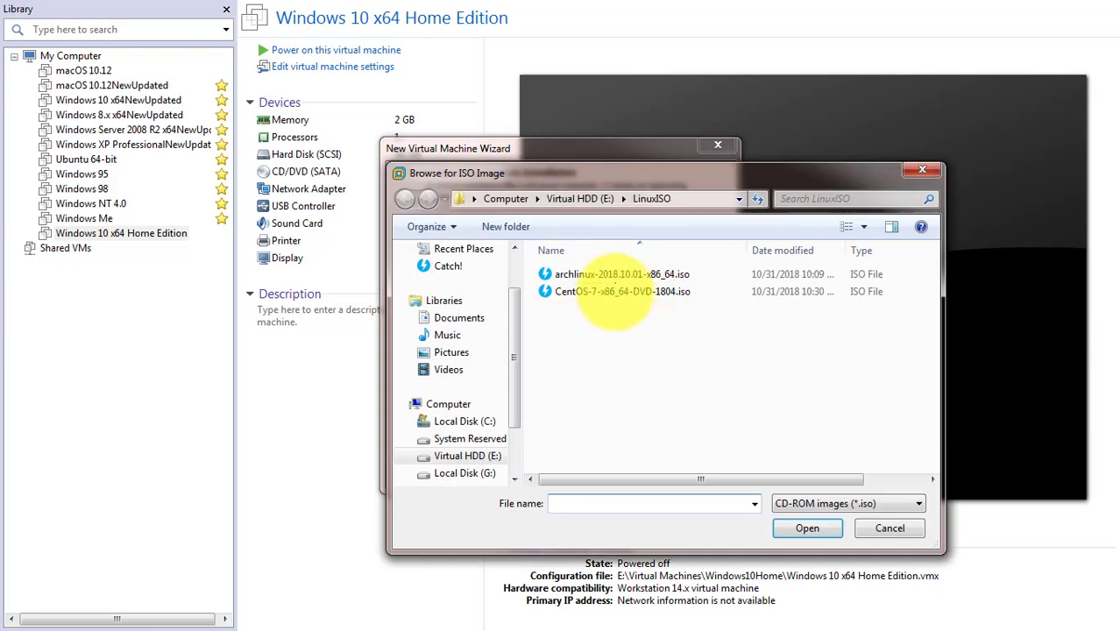
{"action": "left_click", "coordinate": [644, 292]}
{"action": "left_click", "coordinate": [807, 528]}
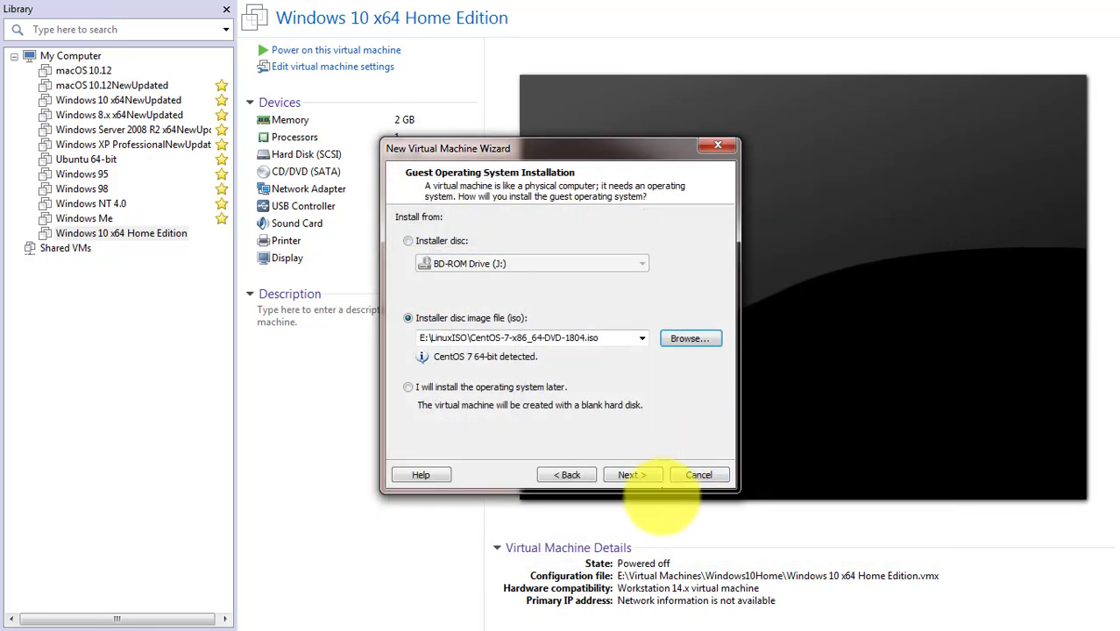
{"action": "left_click", "coordinate": [631, 474]}
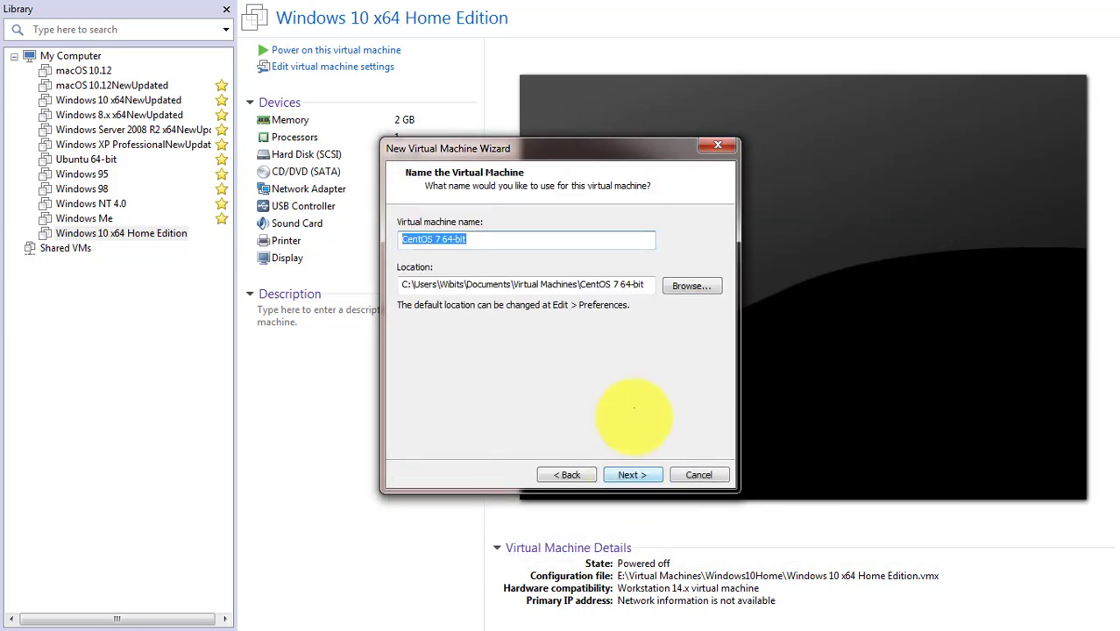
{"action": "left_click", "coordinate": [631, 474]}
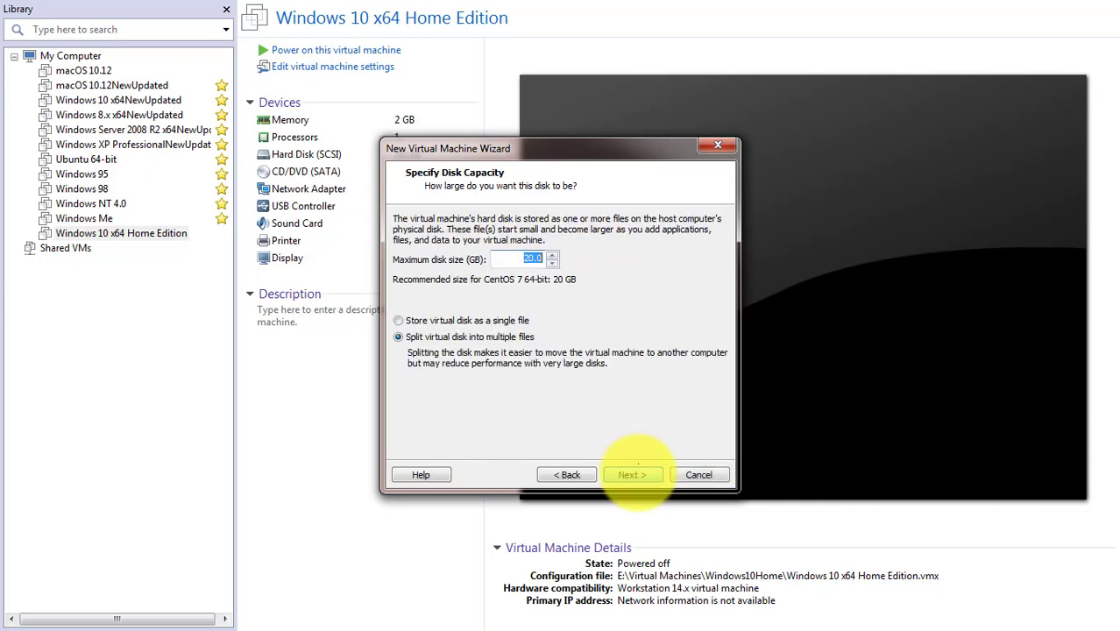
{"action": "left_click", "coordinate": [638, 469]}
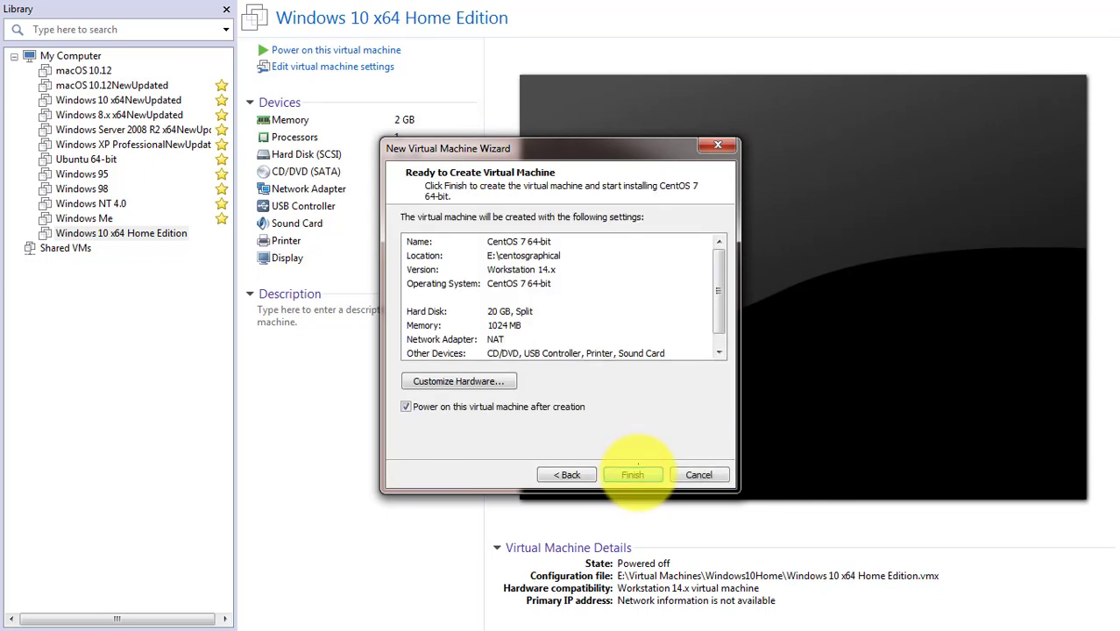
{"action": "left_click", "coordinate": [633, 474]}
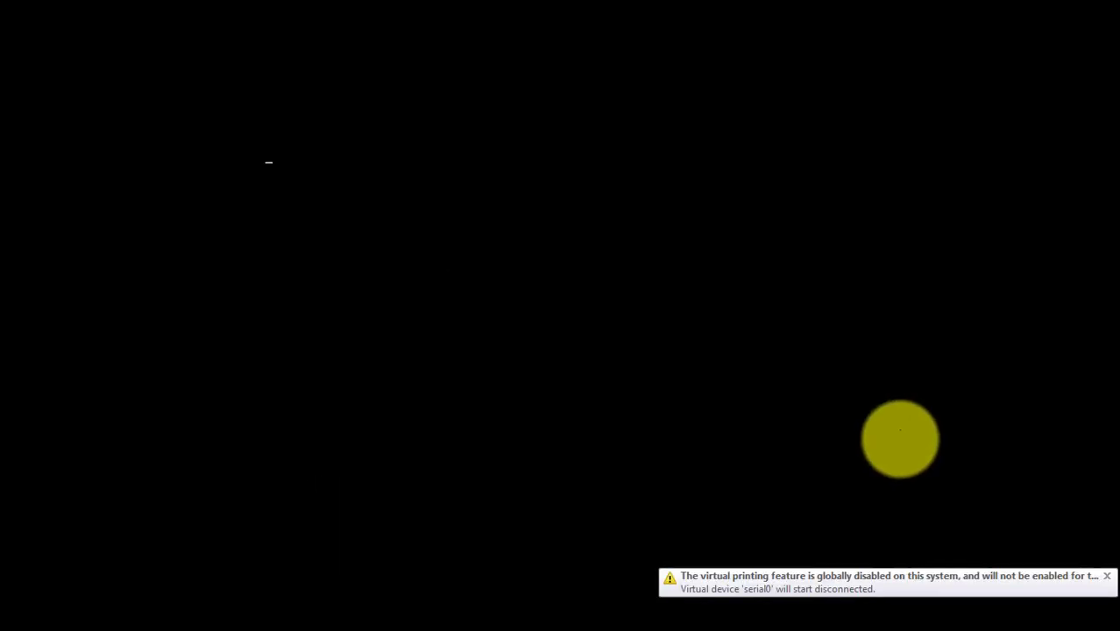
Step: Boot the VM using the 'Test this media & install CentOS 7' boot menu entry
{"action": "left_click", "coordinate": [700, 337]}
{"action": "key", "text": "Up"}
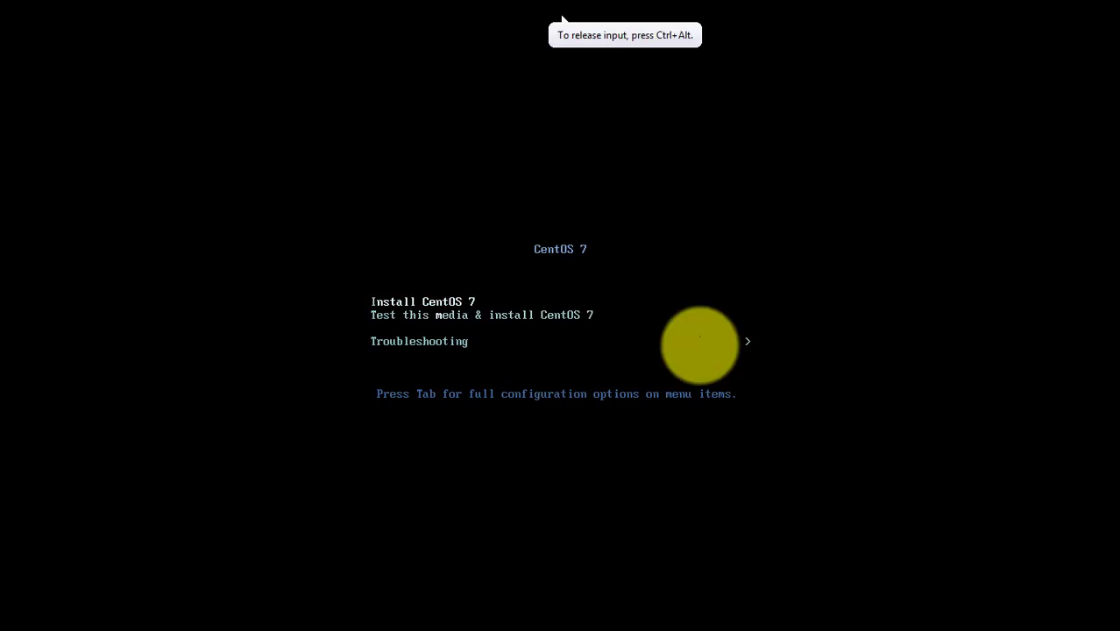
{"action": "key", "text": "Down"}
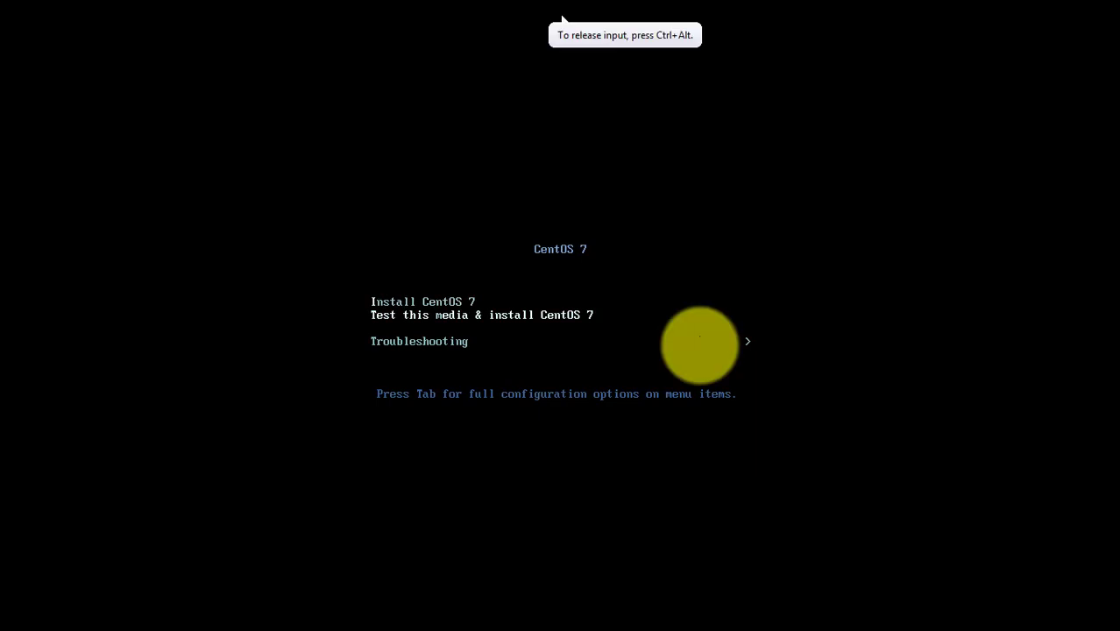
{"action": "key", "text": "Return"}
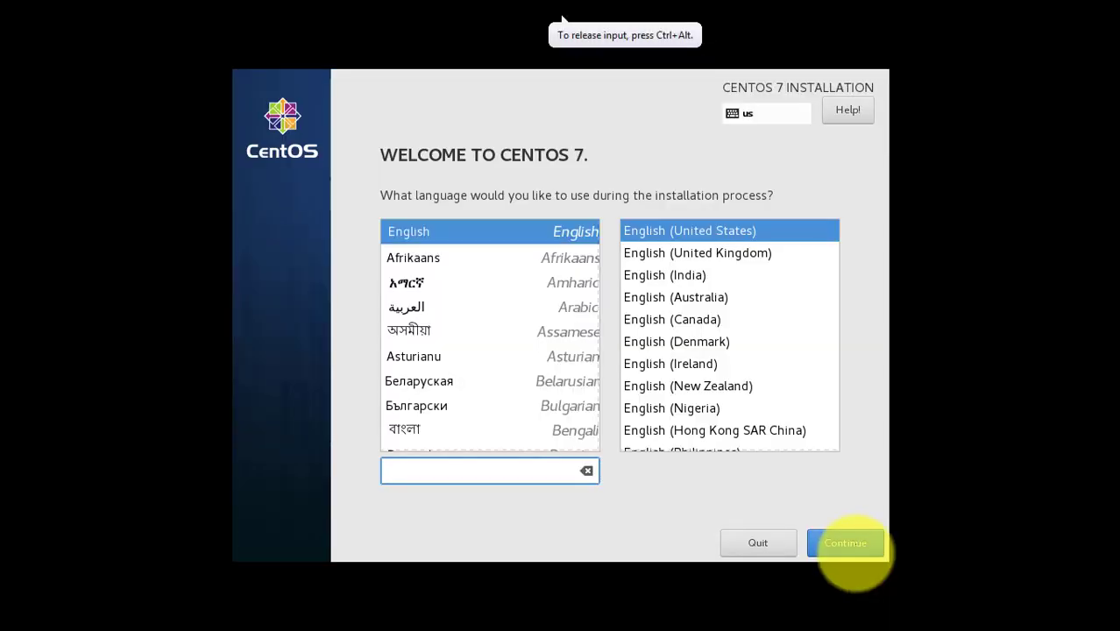
Step: Keep English as the installer language and choose GNOME Desktop as the base environment
{"action": "left_click", "coordinate": [856, 553]}
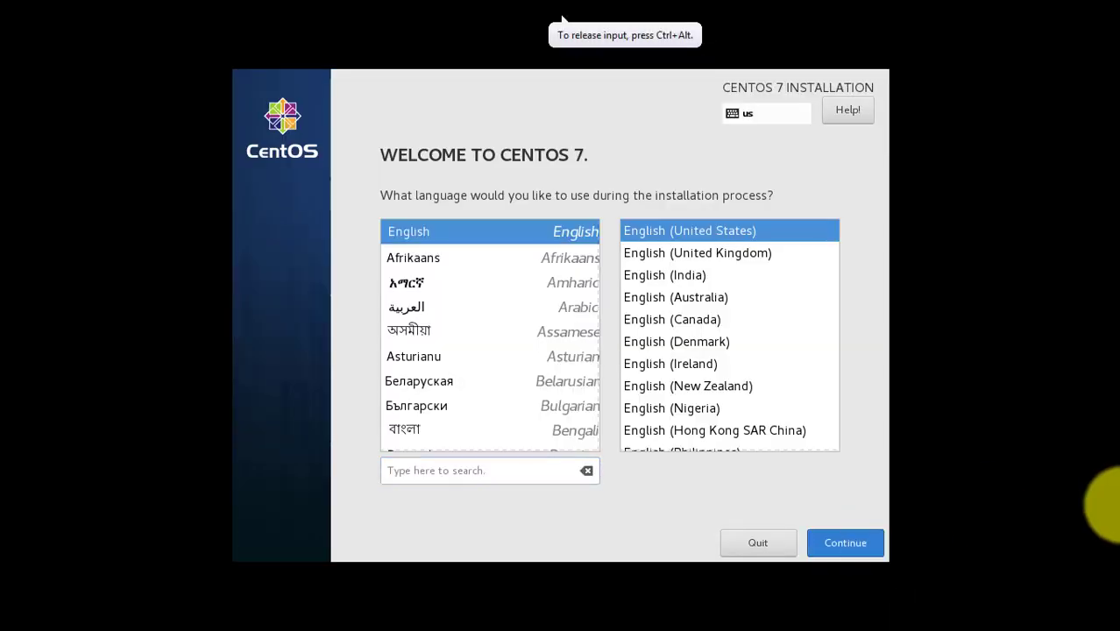
{"action": "left_click", "coordinate": [852, 543]}
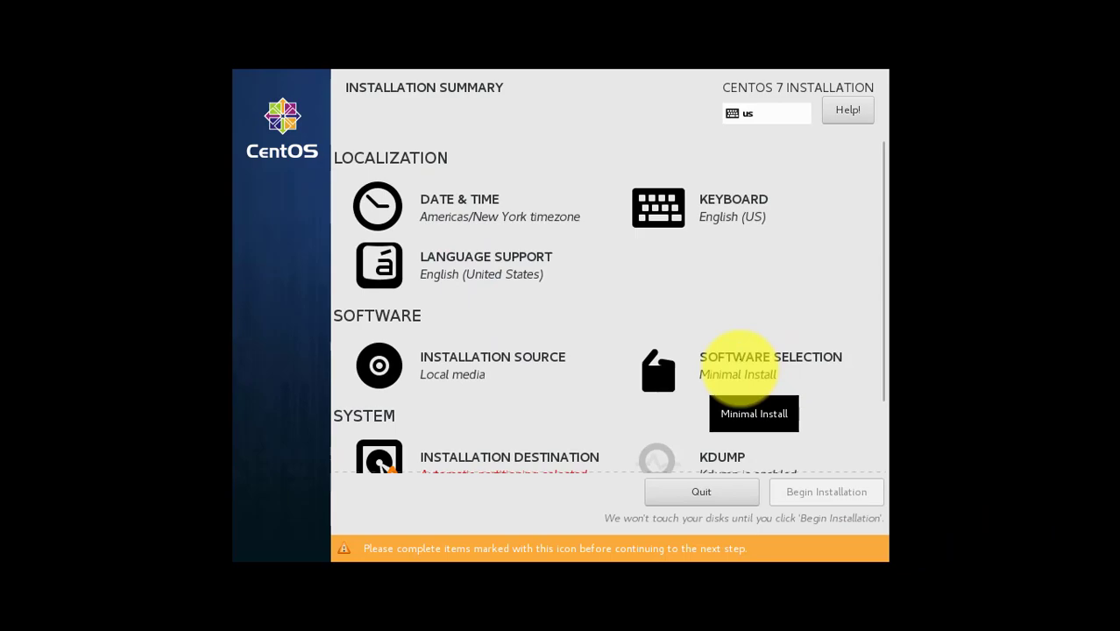
{"action": "left_click", "coordinate": [739, 367]}
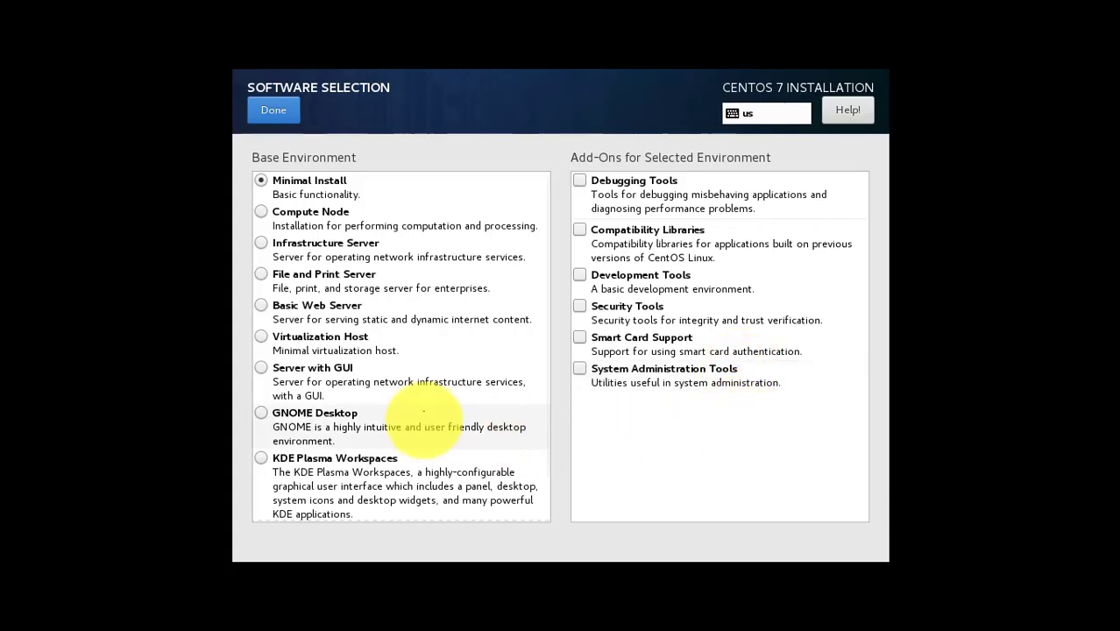
{"action": "left_click", "coordinate": [262, 368]}
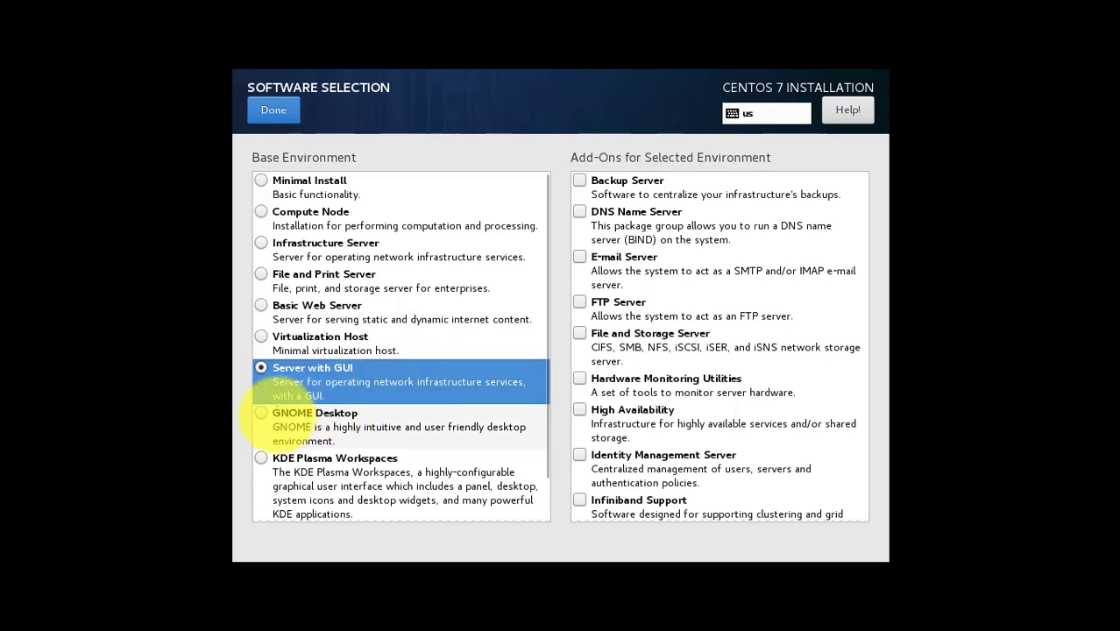
{"action": "left_click", "coordinate": [261, 412]}
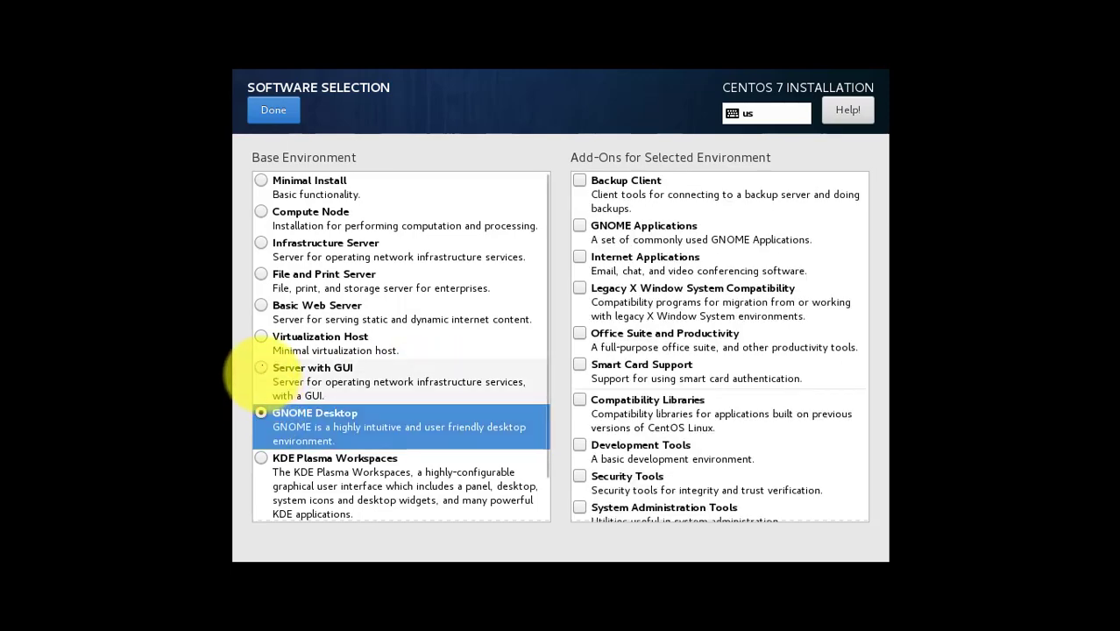
{"action": "left_click", "coordinate": [261, 368]}
{"action": "left_click", "coordinate": [270, 420]}
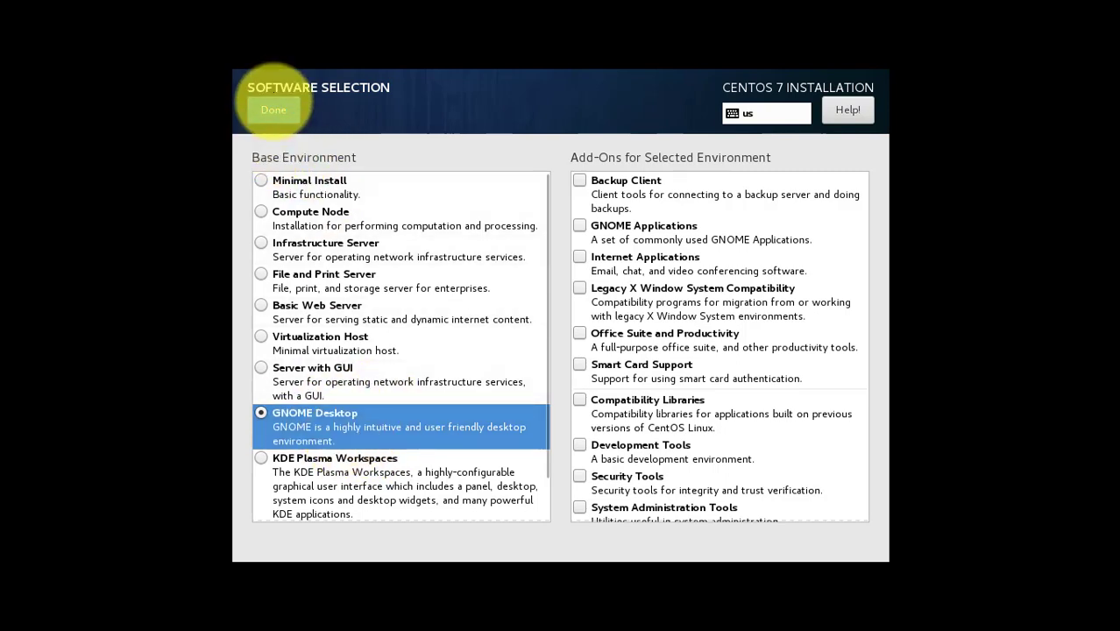
{"action": "left_click", "coordinate": [274, 109]}
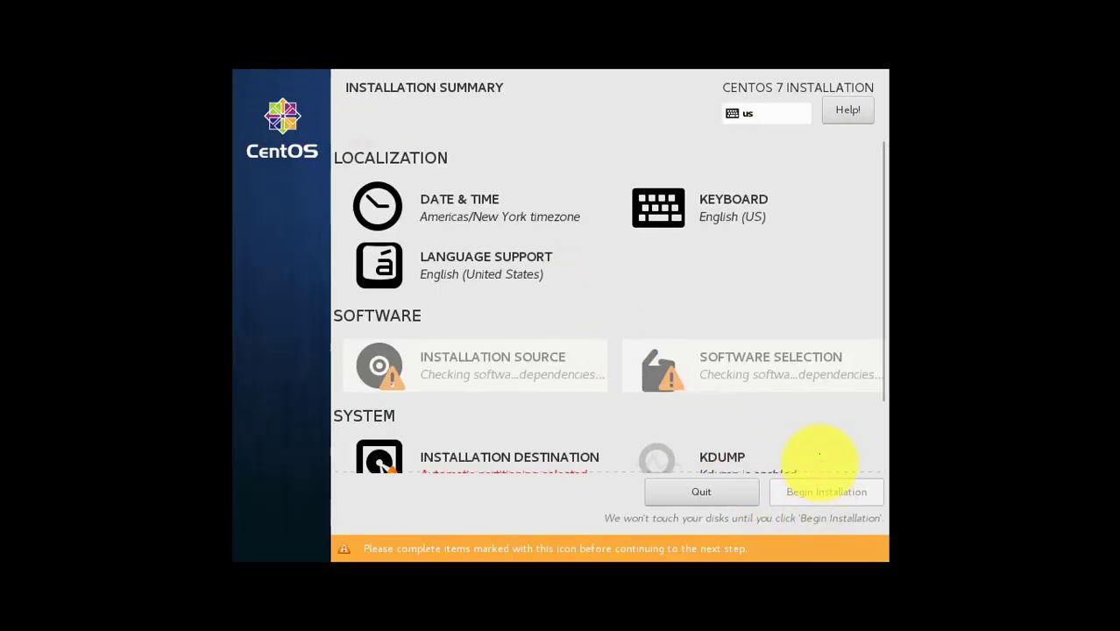
Step: Confirm the 20 GiB virtual disk as the installation destination
{"action": "scroll", "coordinate": [586, 419], "scroll_direction": "down", "scroll_amount": 1}
{"action": "scroll", "coordinate": [553, 423], "scroll_direction": "down", "scroll_amount": 1}
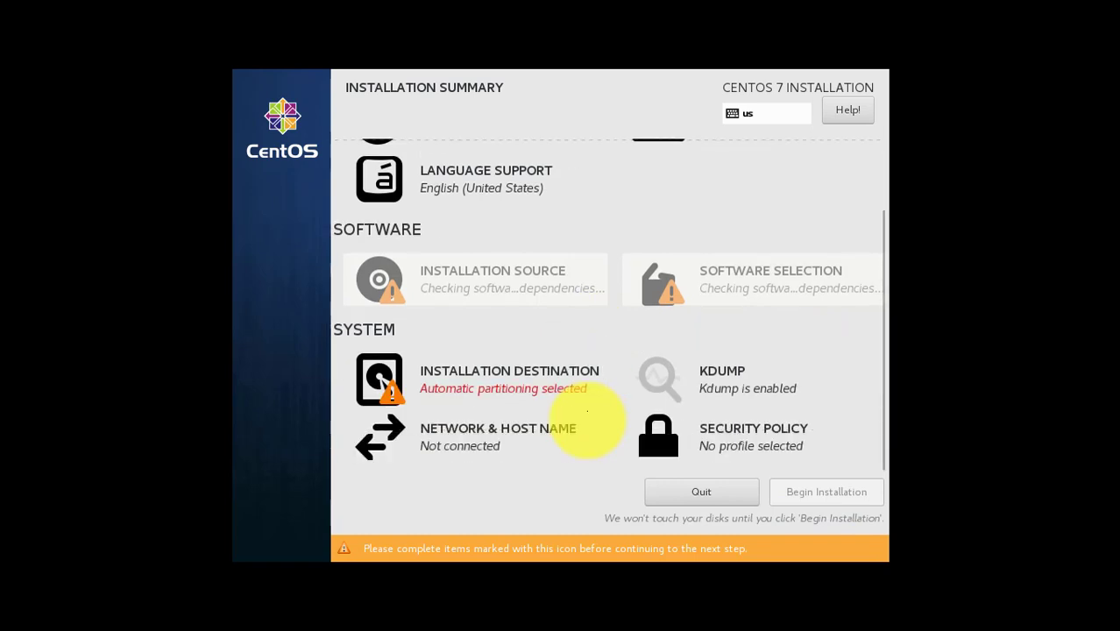
{"action": "left_click", "coordinate": [478, 371]}
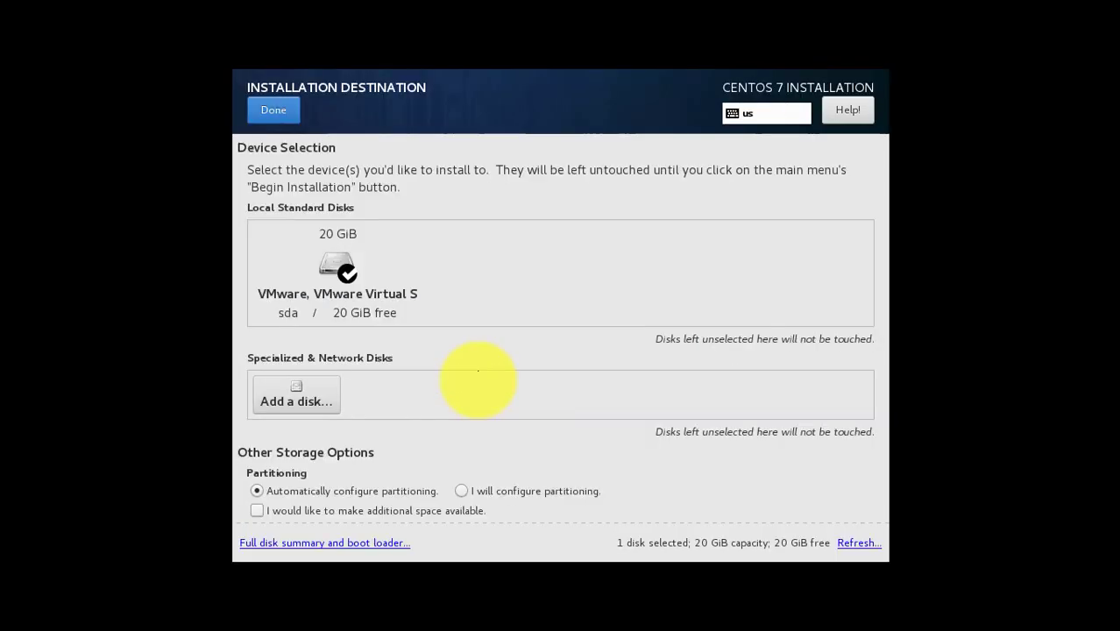
{"action": "left_click", "coordinate": [321, 258]}
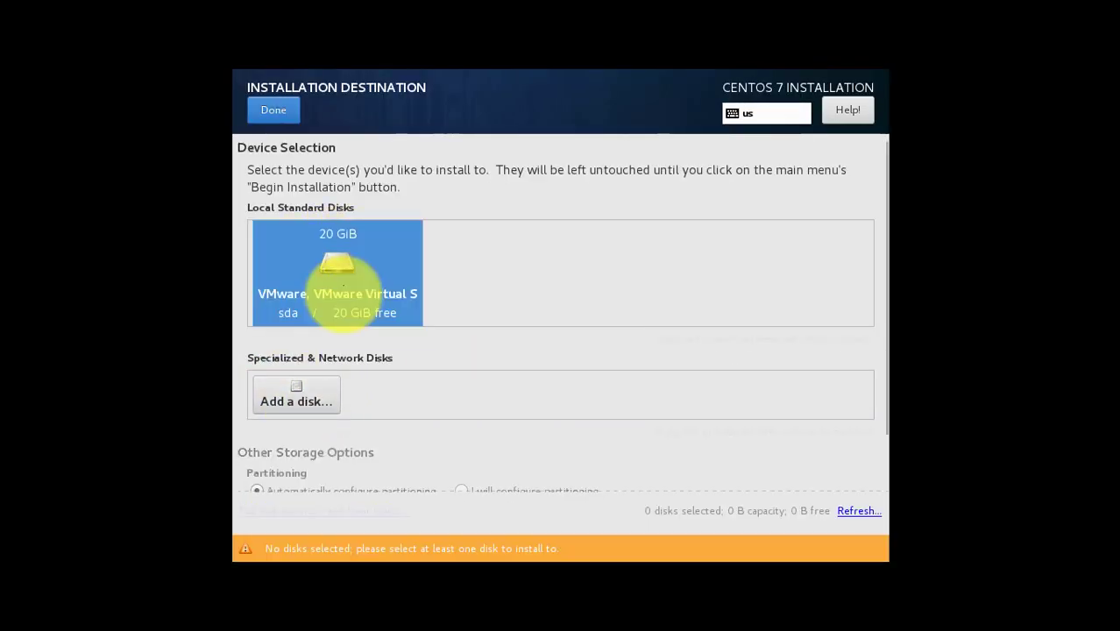
{"action": "left_click", "coordinate": [274, 110]}
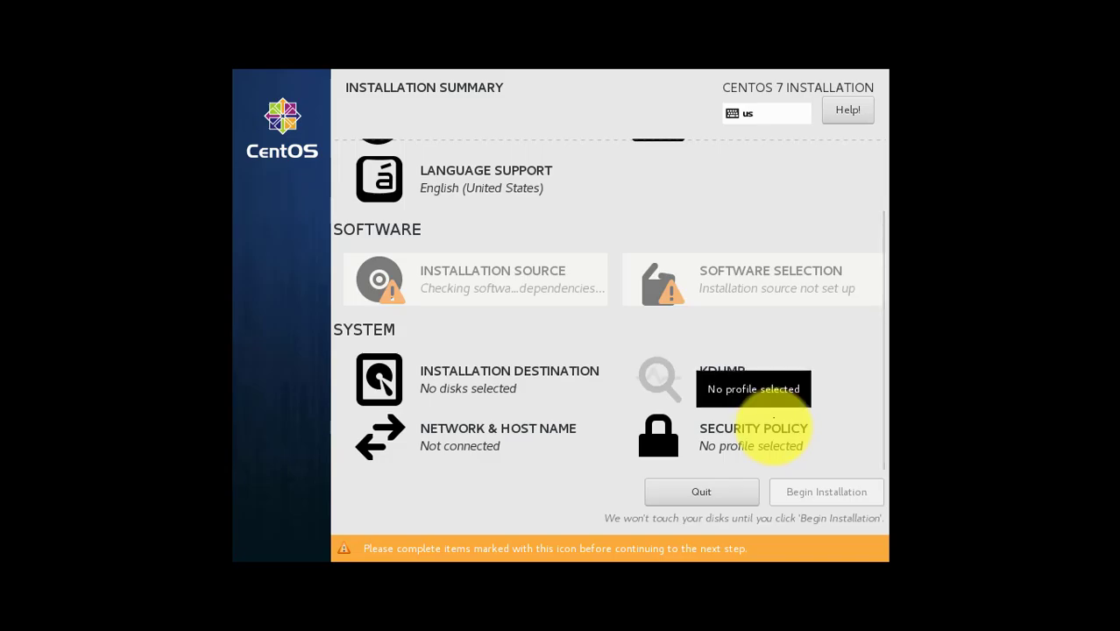
Step: Leave the security policy without a profile and begin installing CentOS 7
{"action": "left_click", "coordinate": [773, 443]}
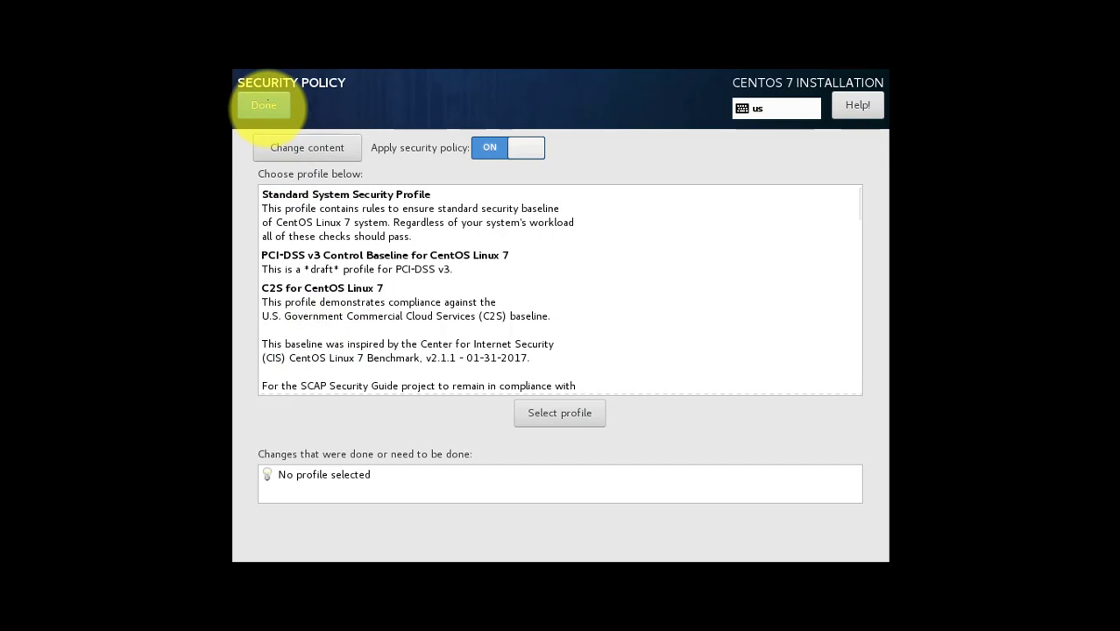
{"action": "left_click", "coordinate": [264, 105]}
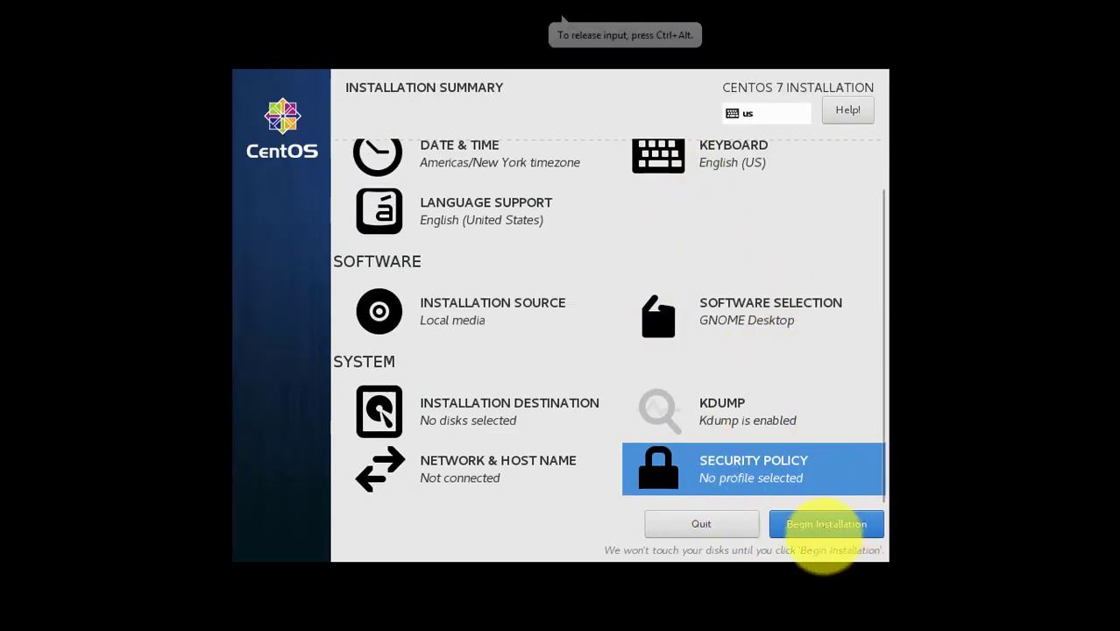
{"action": "left_click", "coordinate": [848, 525]}
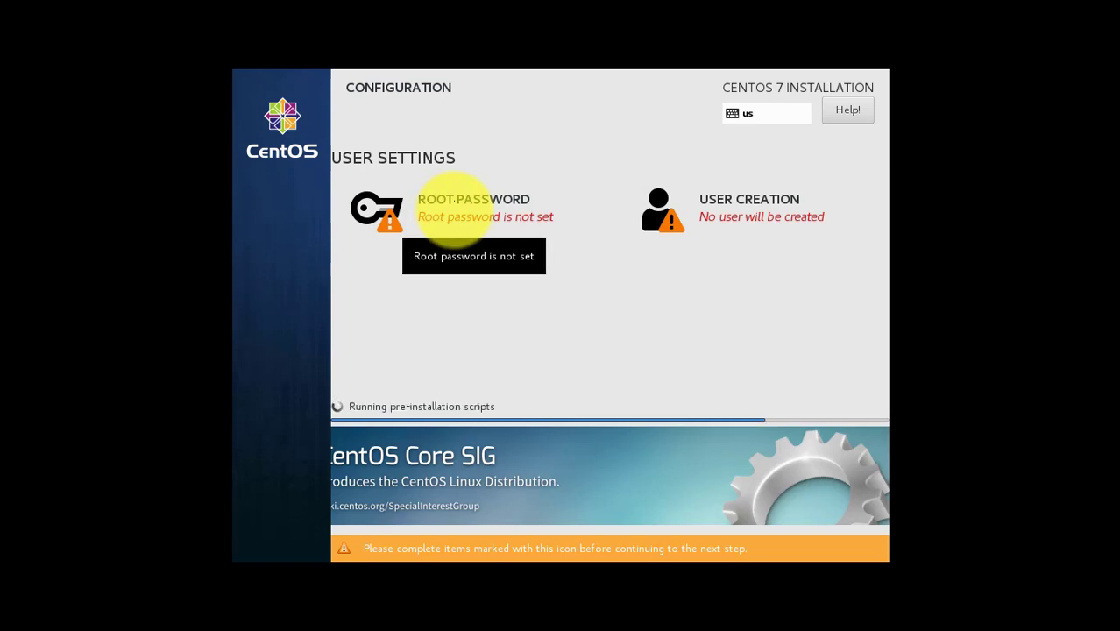
Step: Enter and confirm a root password, accepting it despite the too-short warning
{"action": "left_click", "coordinate": [455, 208]}
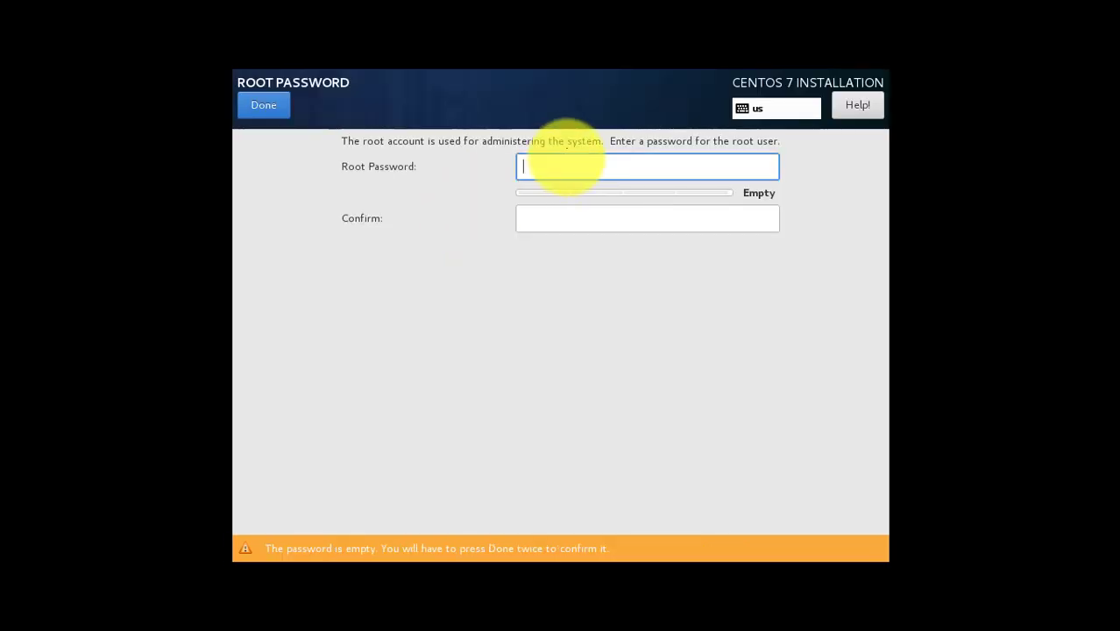
{"action": "type", "text": "p"}
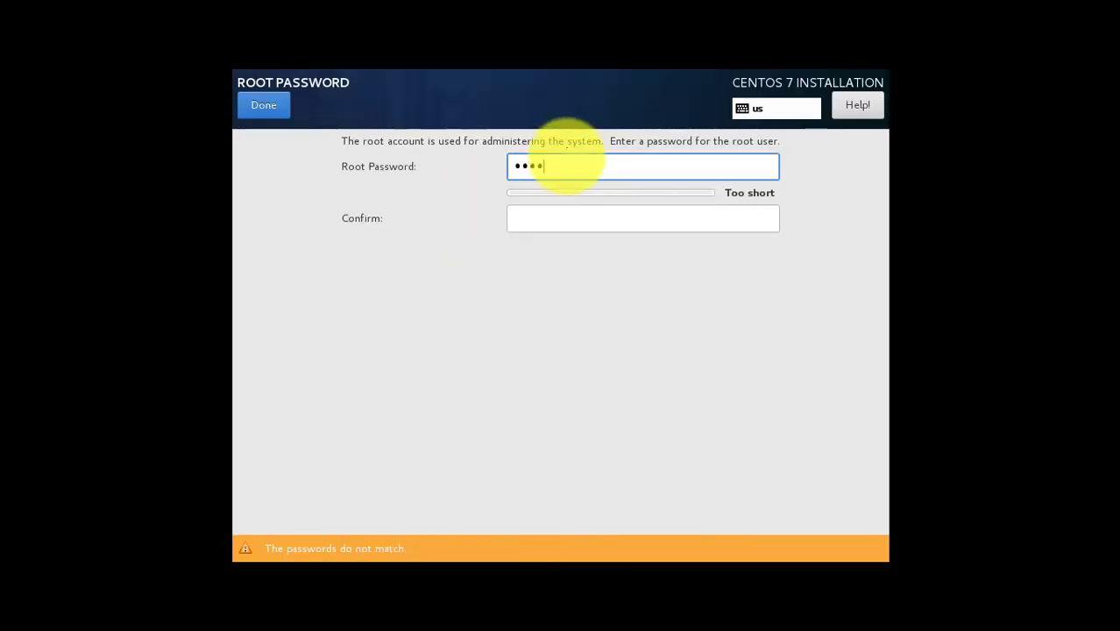
{"action": "left_click", "coordinate": [532, 221]}
{"action": "type", "text": "p"}
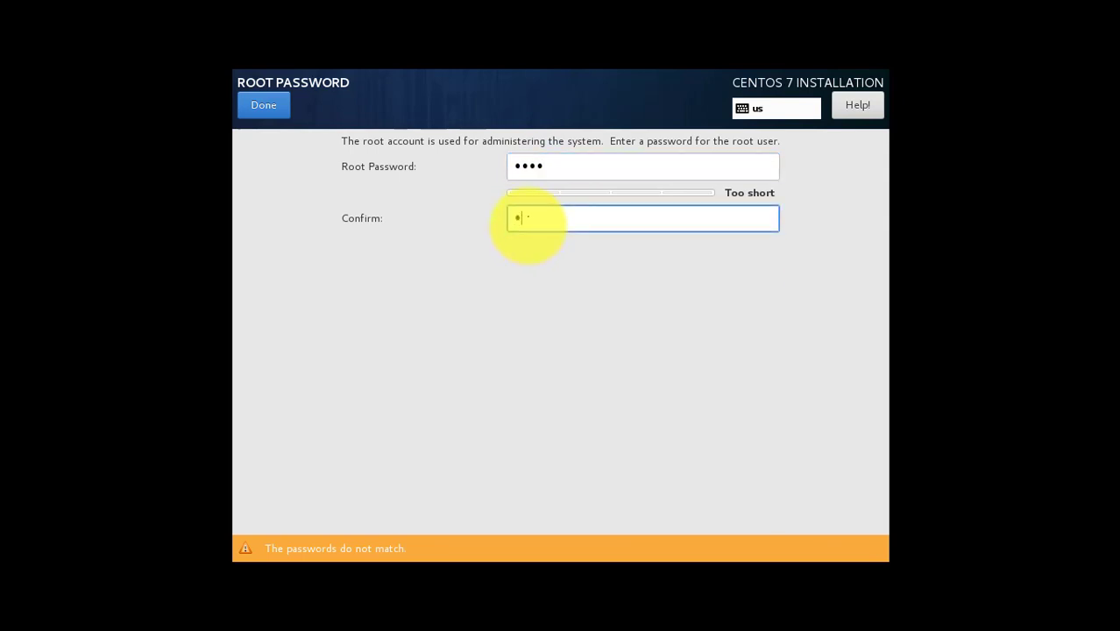
{"action": "type", "text": "ass"}
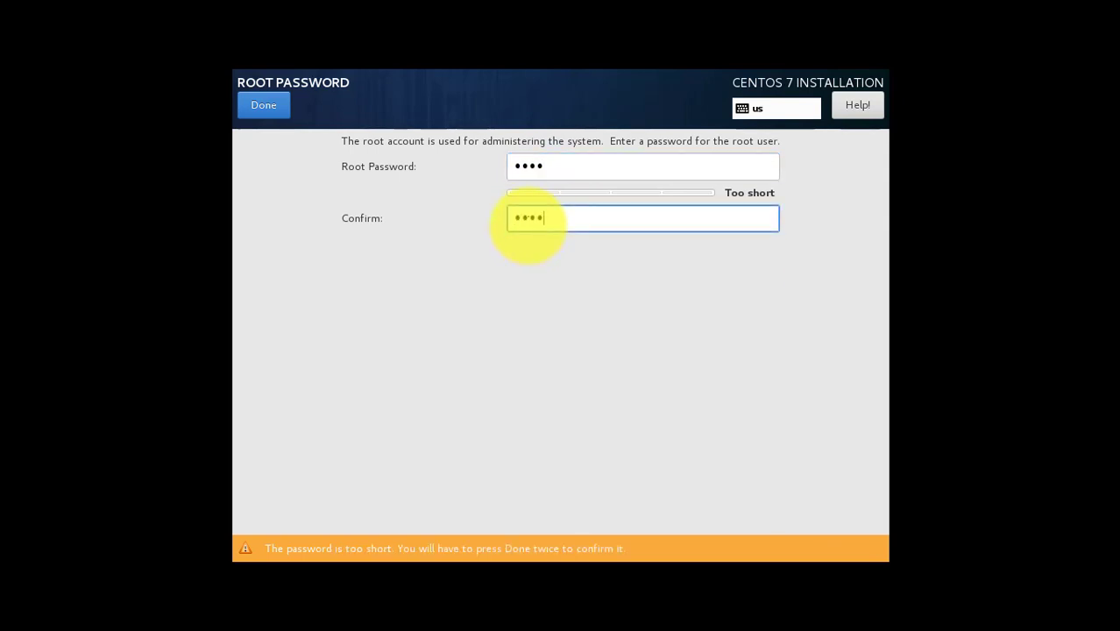
{"action": "left_click", "coordinate": [263, 106]}
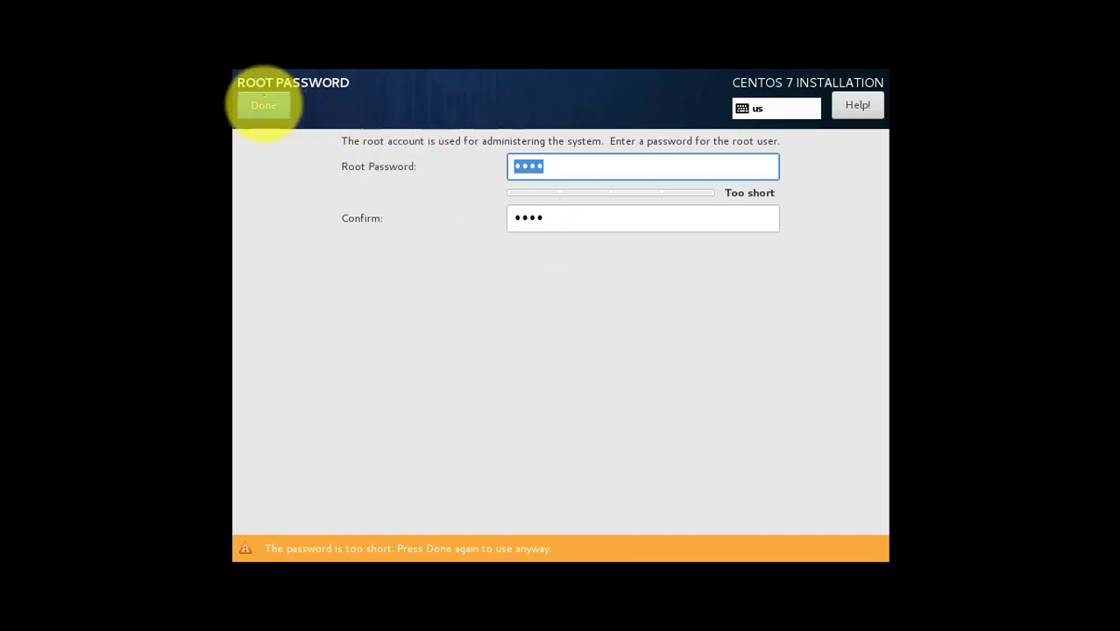
{"action": "left_click", "coordinate": [263, 104]}
Step: Create the user admin with a confirmed password, accepting the weak-password warning
{"action": "left_click", "coordinate": [824, 214]}
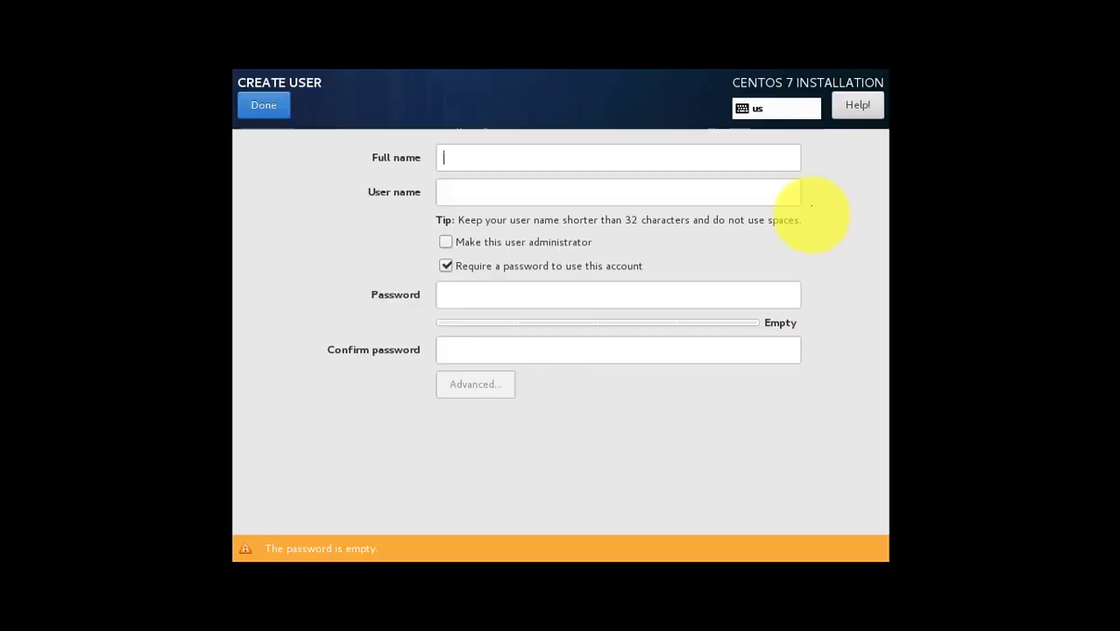
{"action": "type", "text": "ad"}
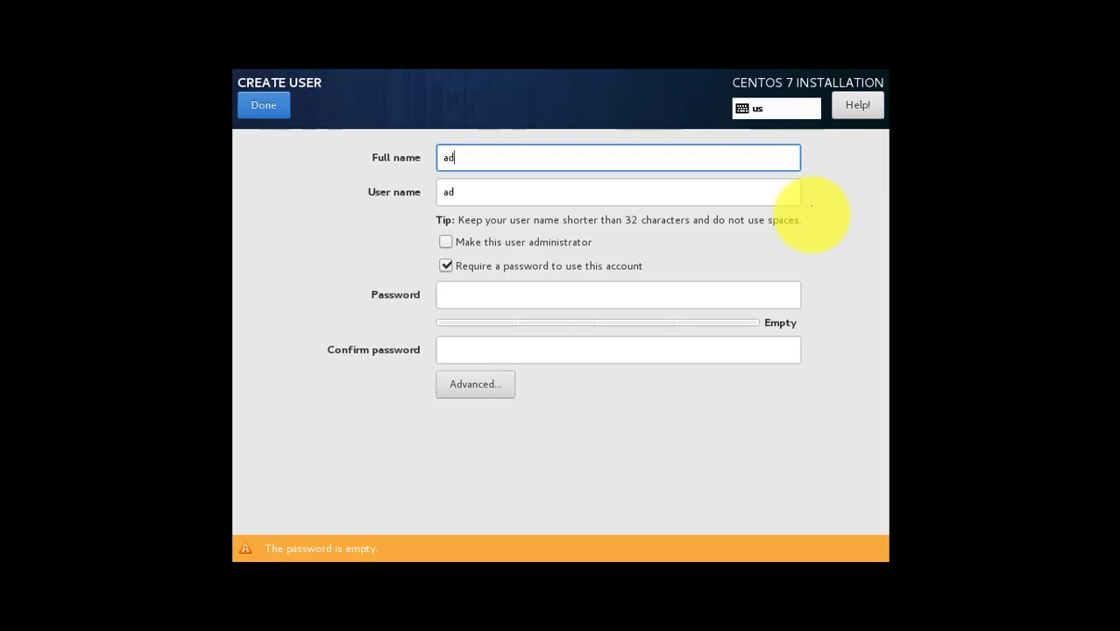
{"action": "type", "text": "min"}
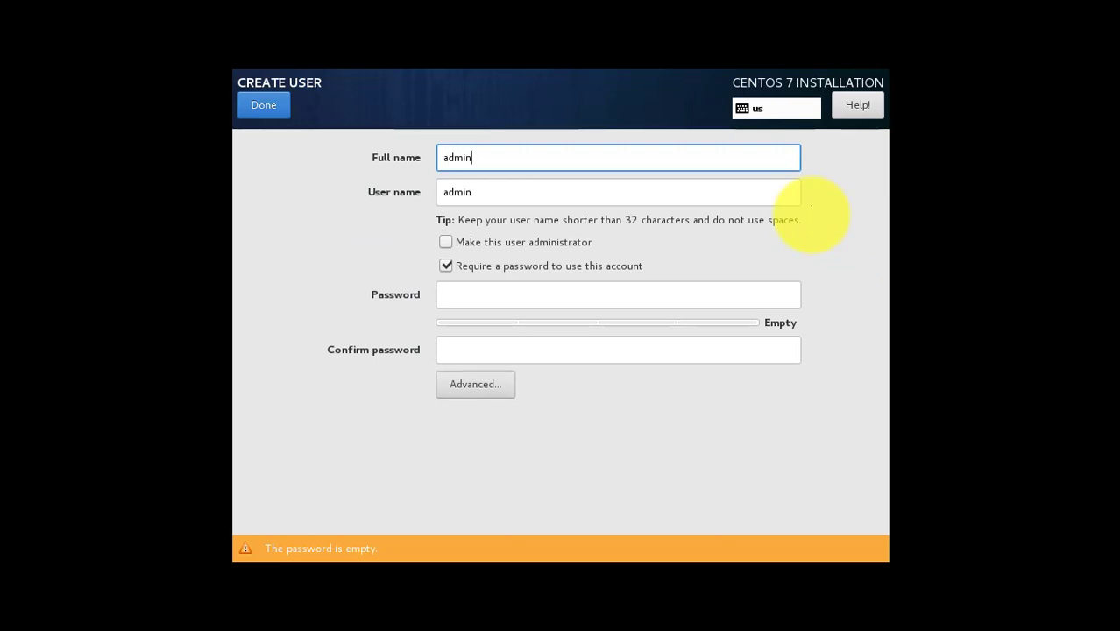
{"action": "key", "text": "Tab"}
{"action": "key", "text": "Tab"}
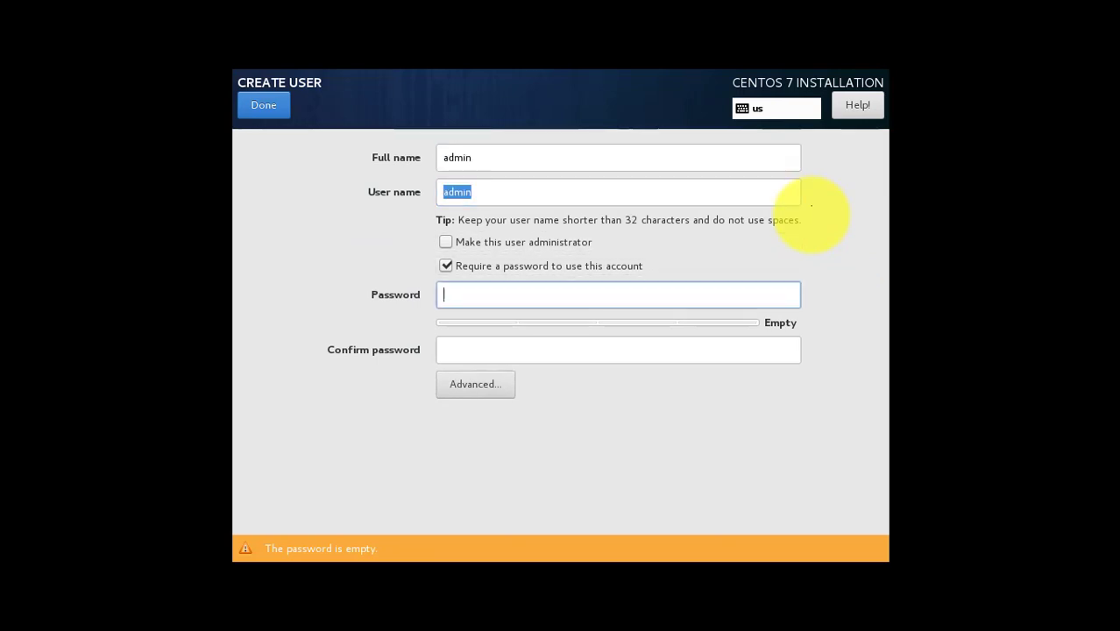
{"action": "type", "text": "ad"}
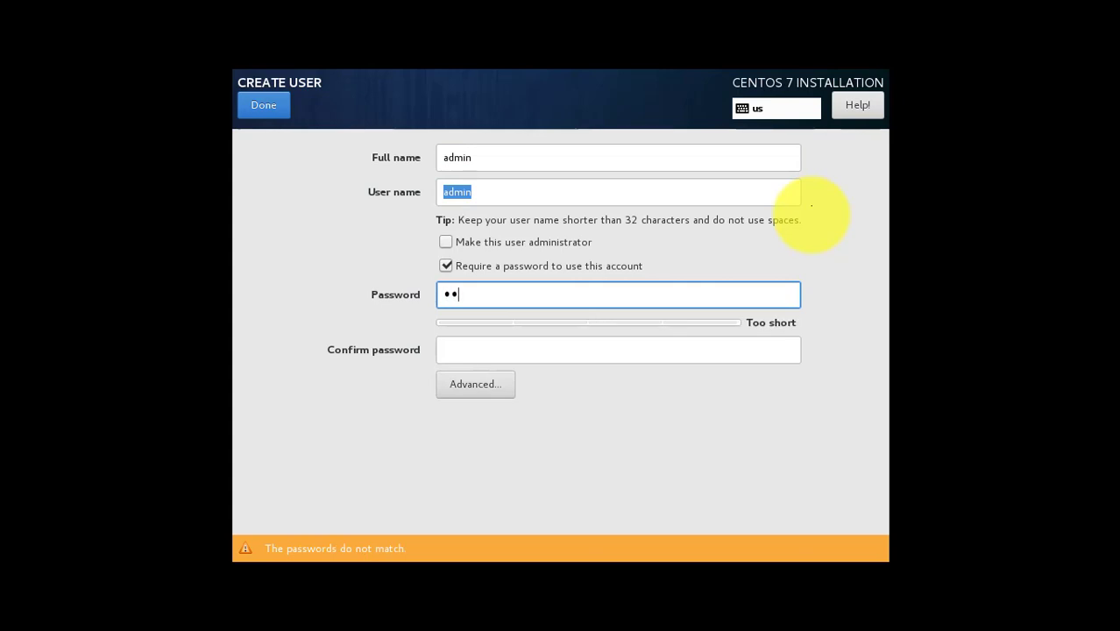
{"action": "type", "text": "min123"}
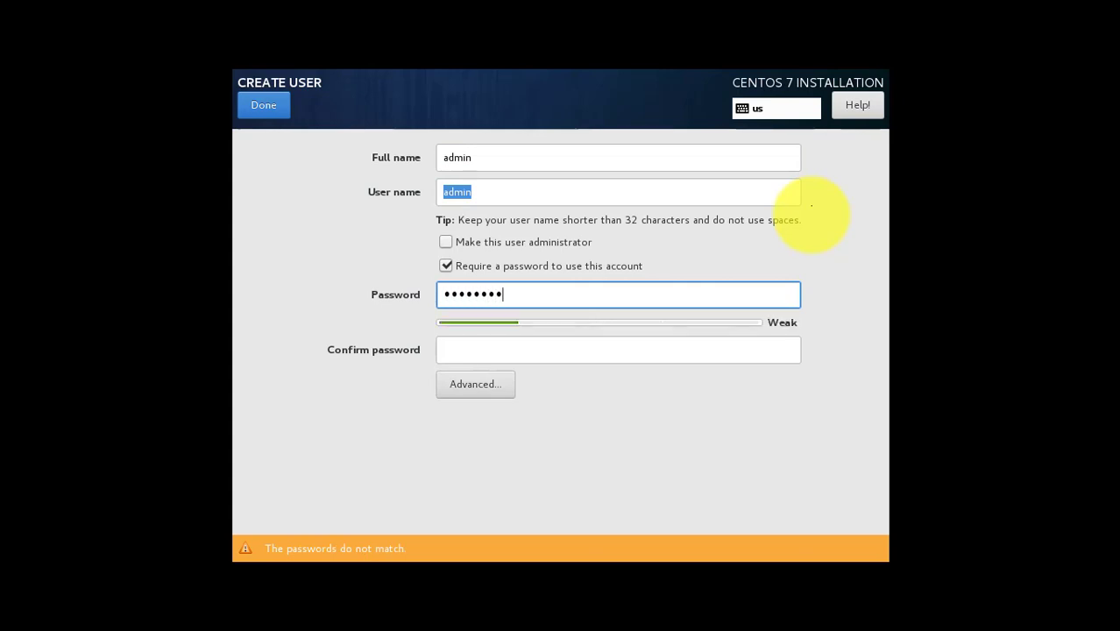
{"action": "key", "text": "Tab"}
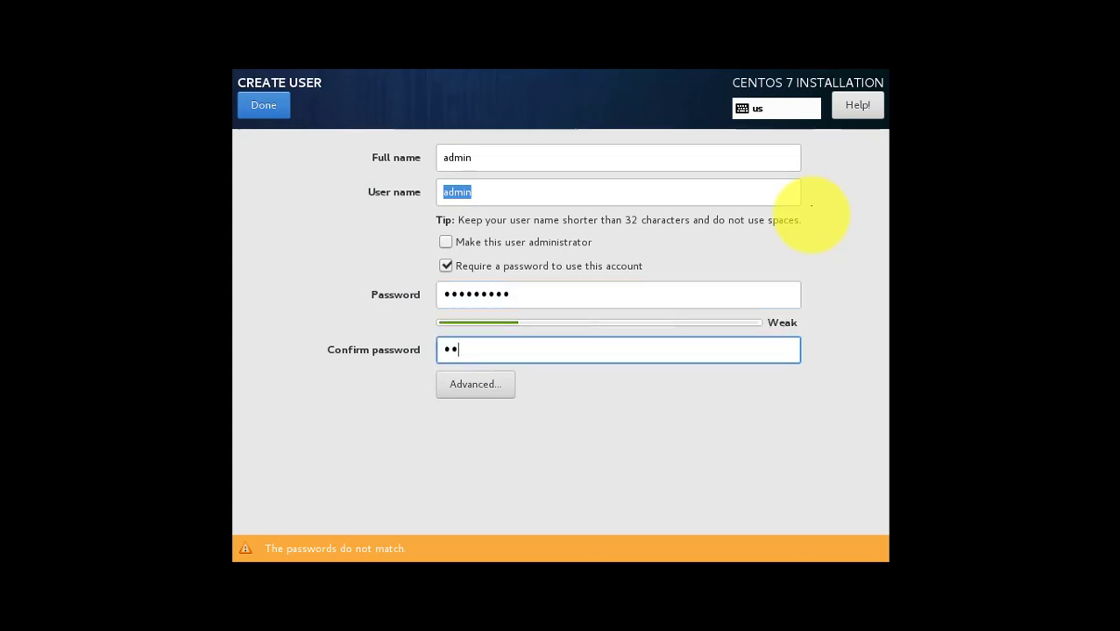
{"action": "type", "text": "admin1234"}
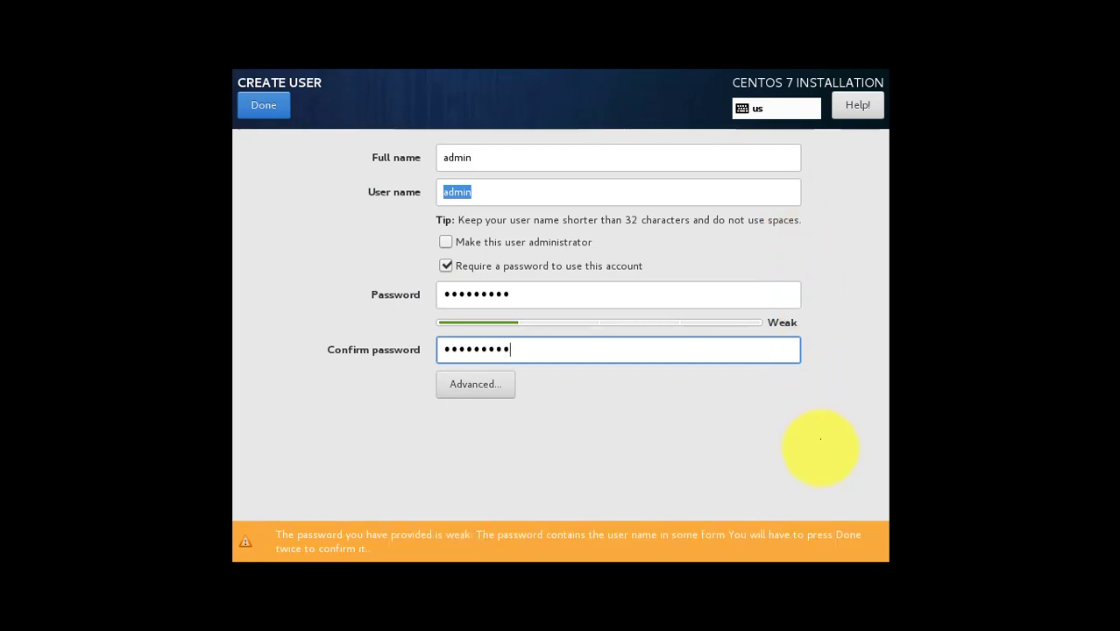
{"action": "left_click", "coordinate": [263, 105]}
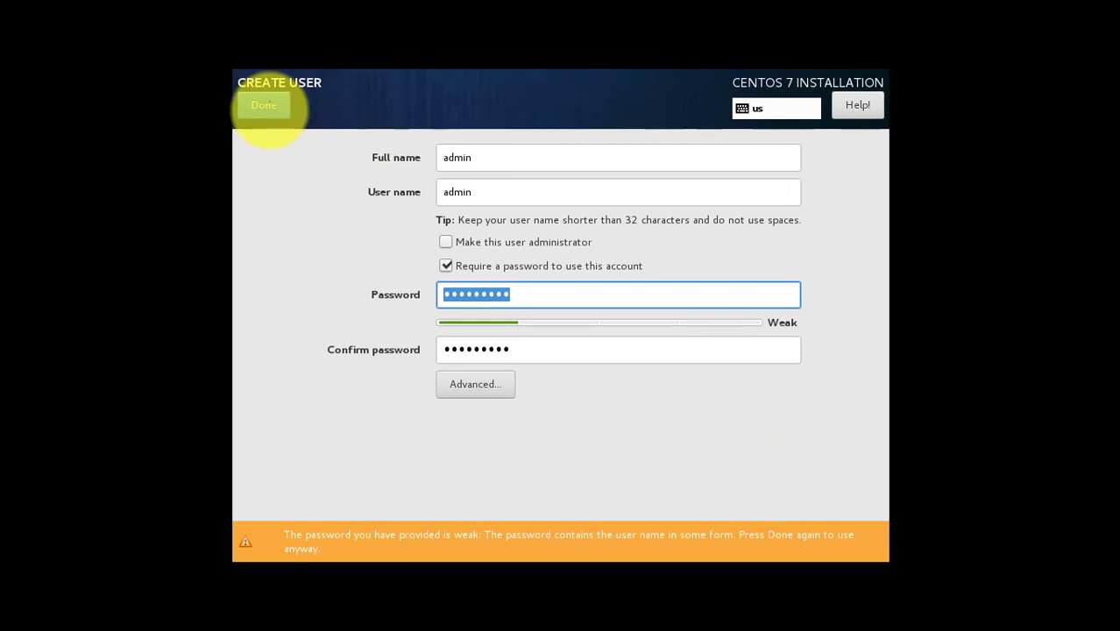
{"action": "left_click", "coordinate": [263, 104]}
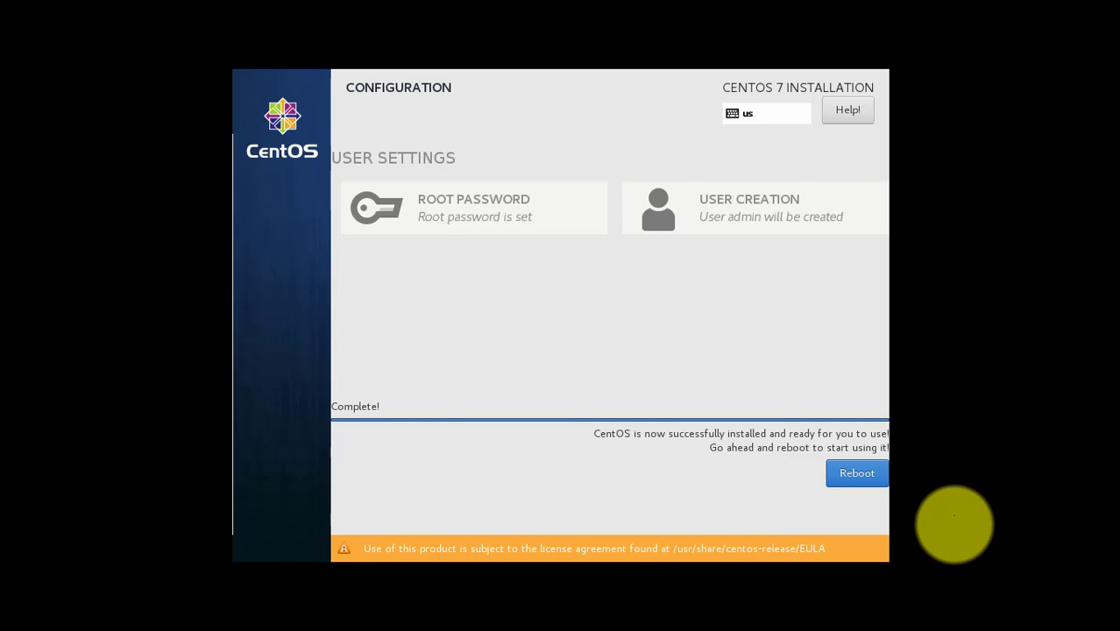
Step: Reboot the finished installation into the CentOS Initial Setup screen
{"action": "left_click", "coordinate": [857, 473]}
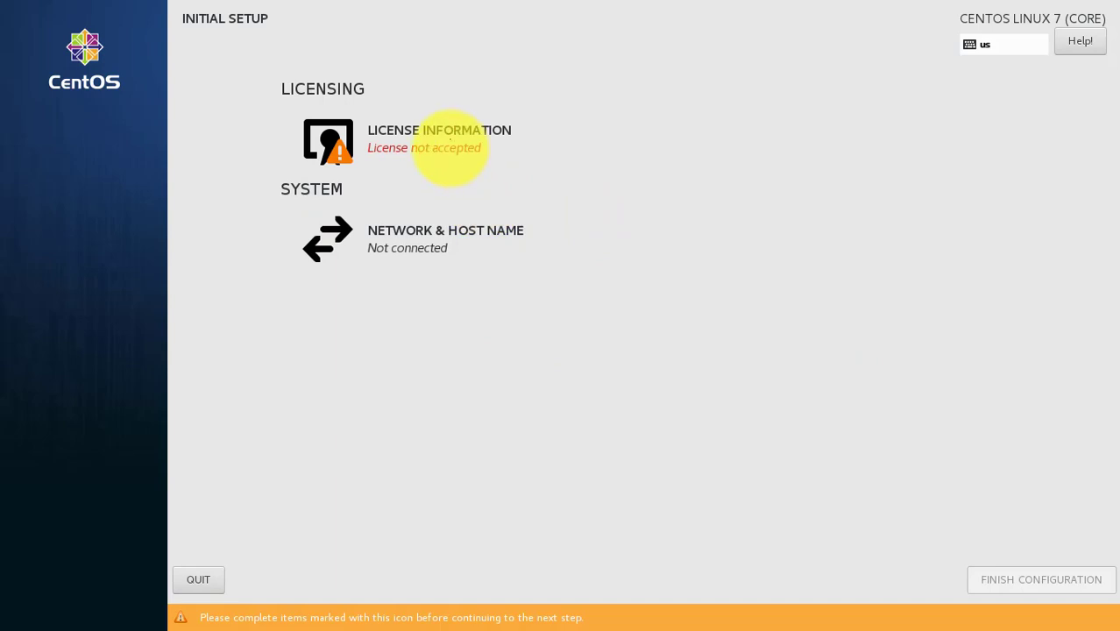
Step: Accept the CentOS 7 license agreement and finish the initial configuration
{"action": "left_click", "coordinate": [449, 140]}
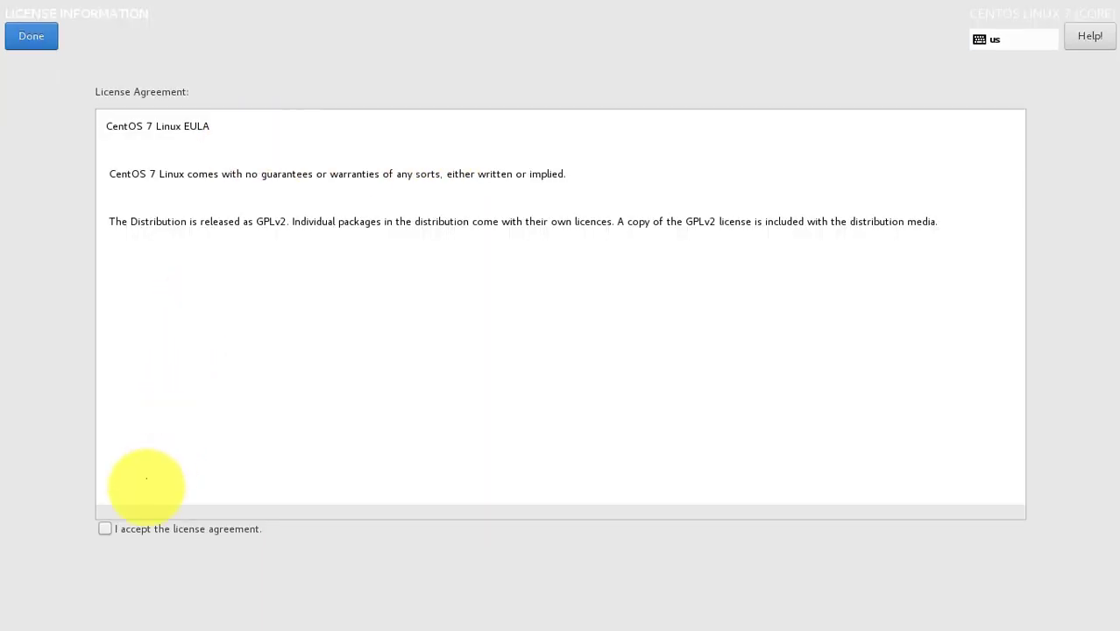
{"action": "left_click", "coordinate": [104, 529]}
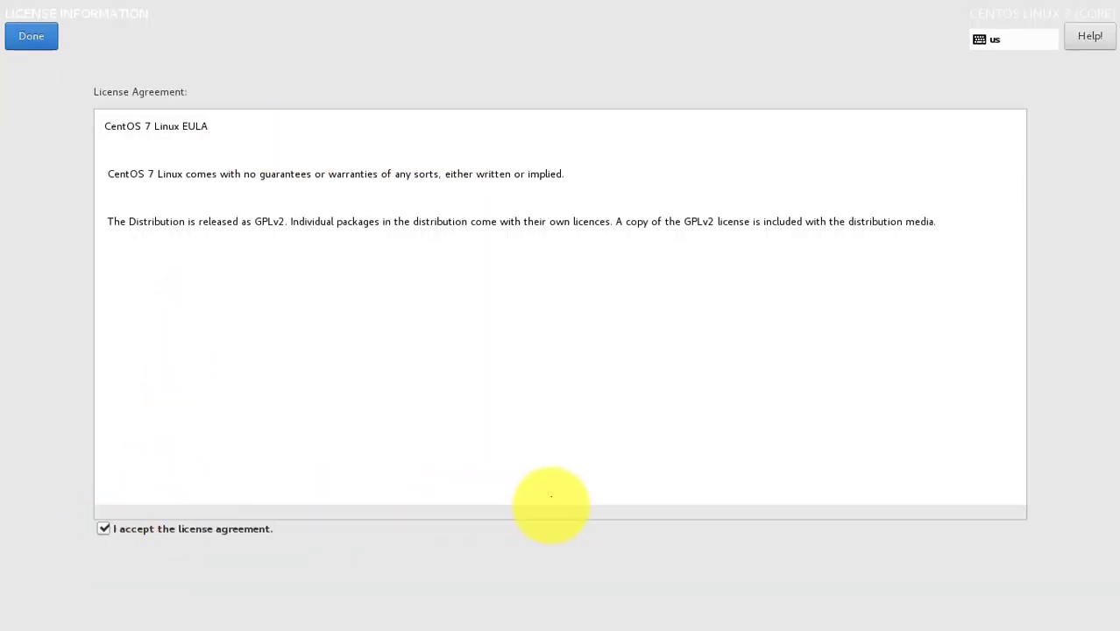
{"action": "left_click", "coordinate": [30, 36]}
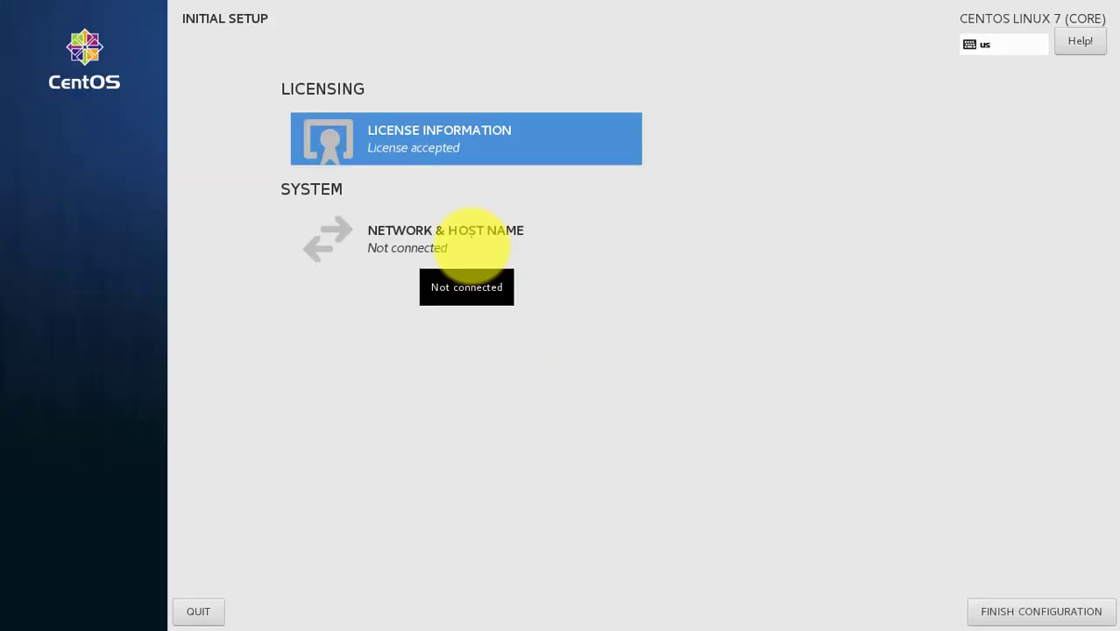
{"action": "left_click", "coordinate": [472, 231]}
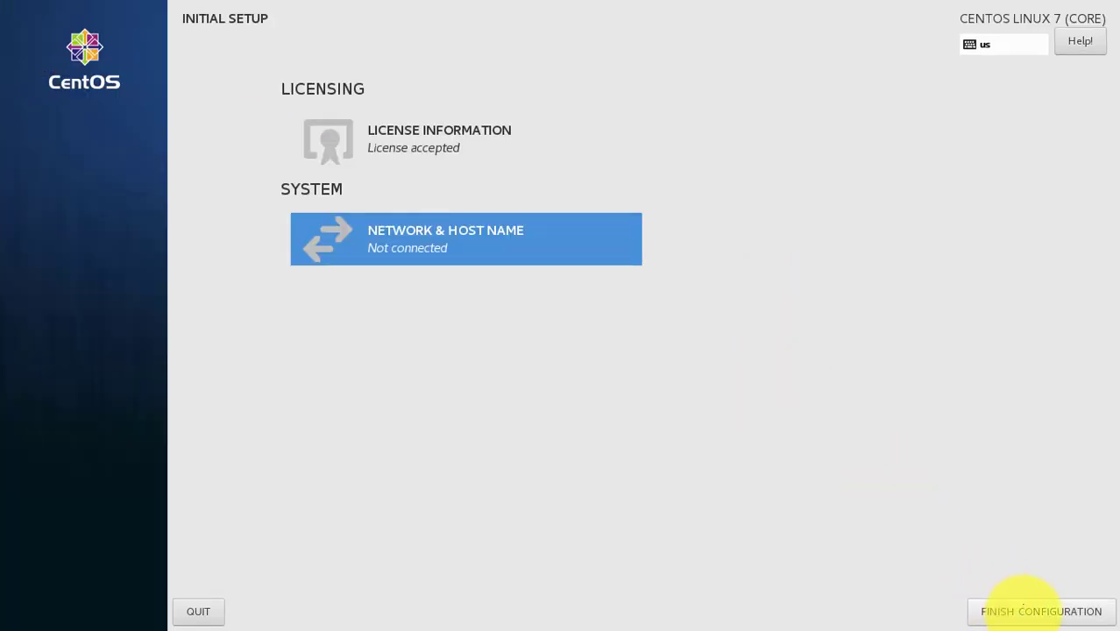
{"action": "left_click", "coordinate": [1022, 607]}
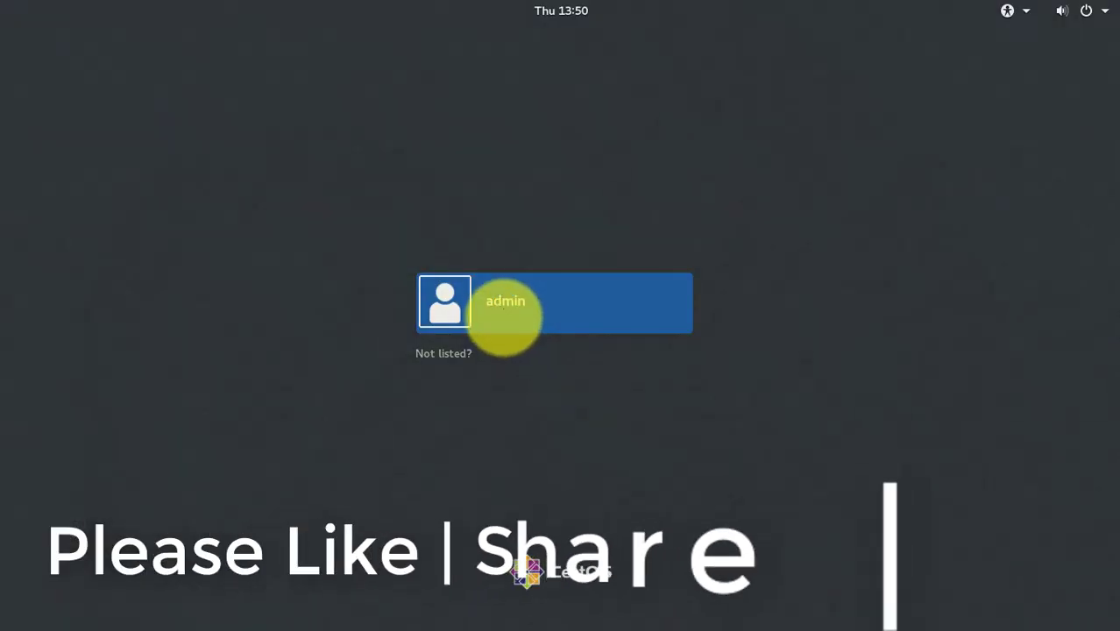
Step: Sign in to CentOS as admin with the account password
{"action": "left_click", "coordinate": [500, 321]}
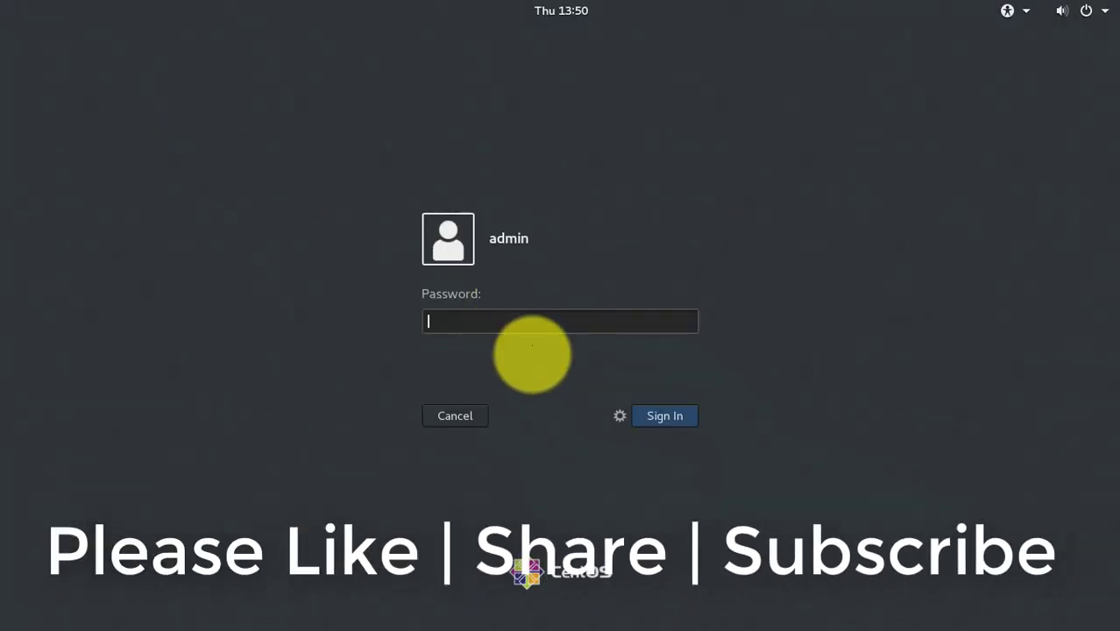
{"action": "type", "text": "•••••••••"}
{"action": "key", "text": "Return"}
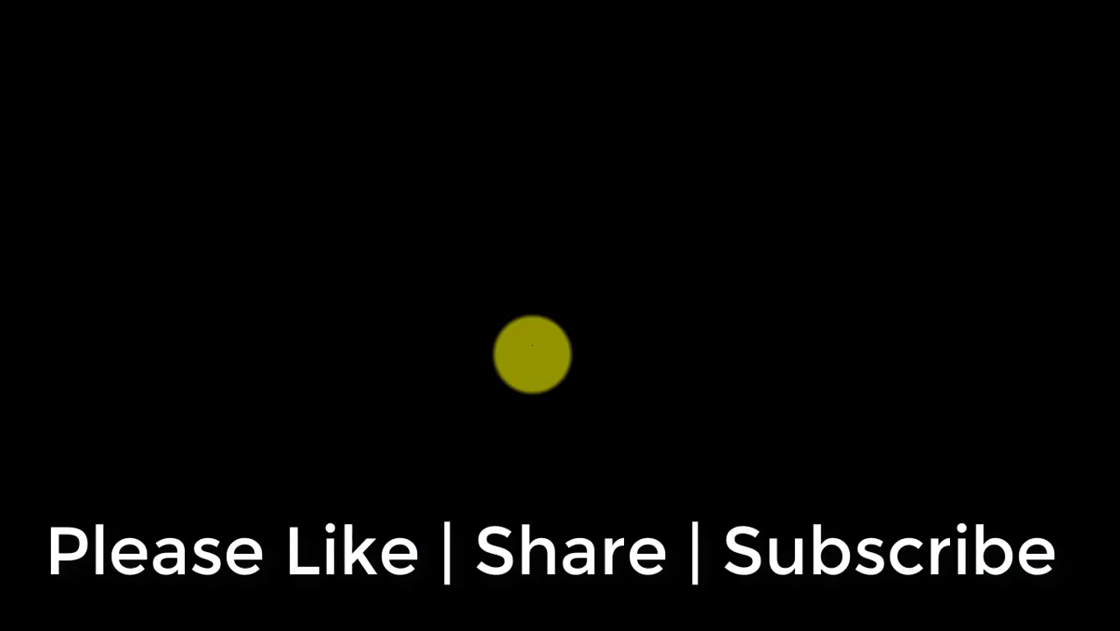